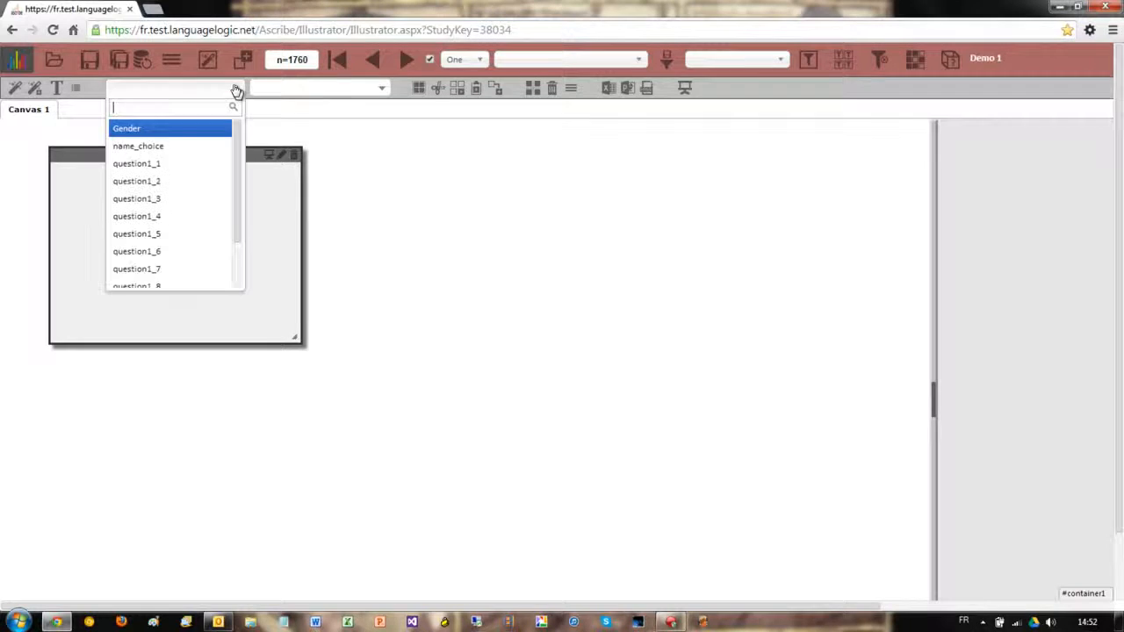
- Show the Gender variable as a bar chart in the empty container and move it closer to the canvas's upper-left corner
left_click(154, 132)
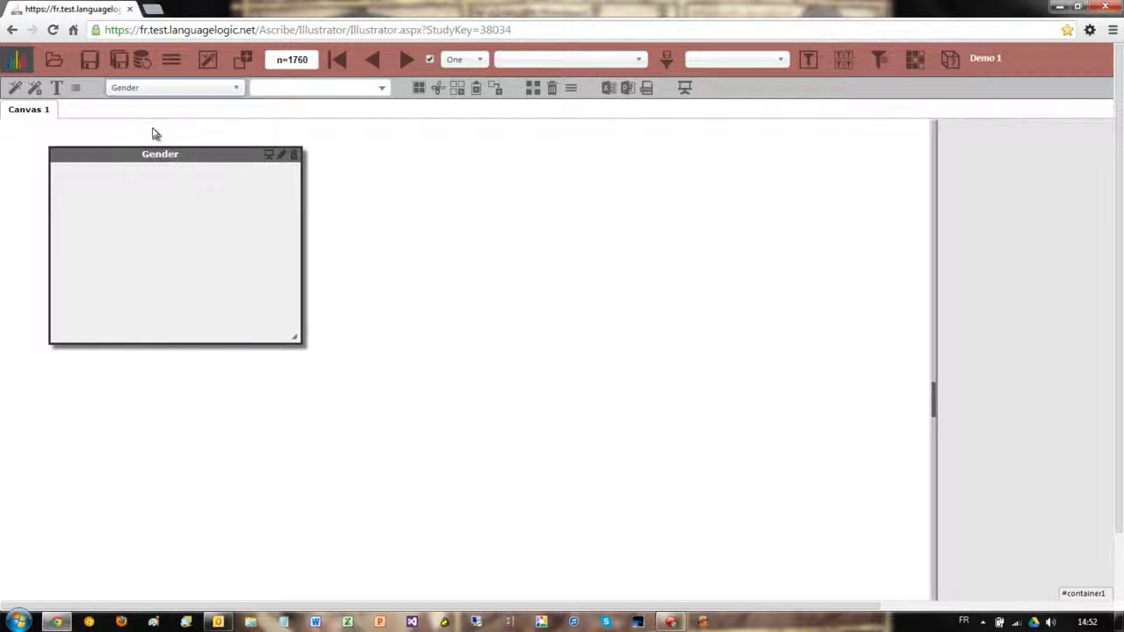
left_click(383, 93)
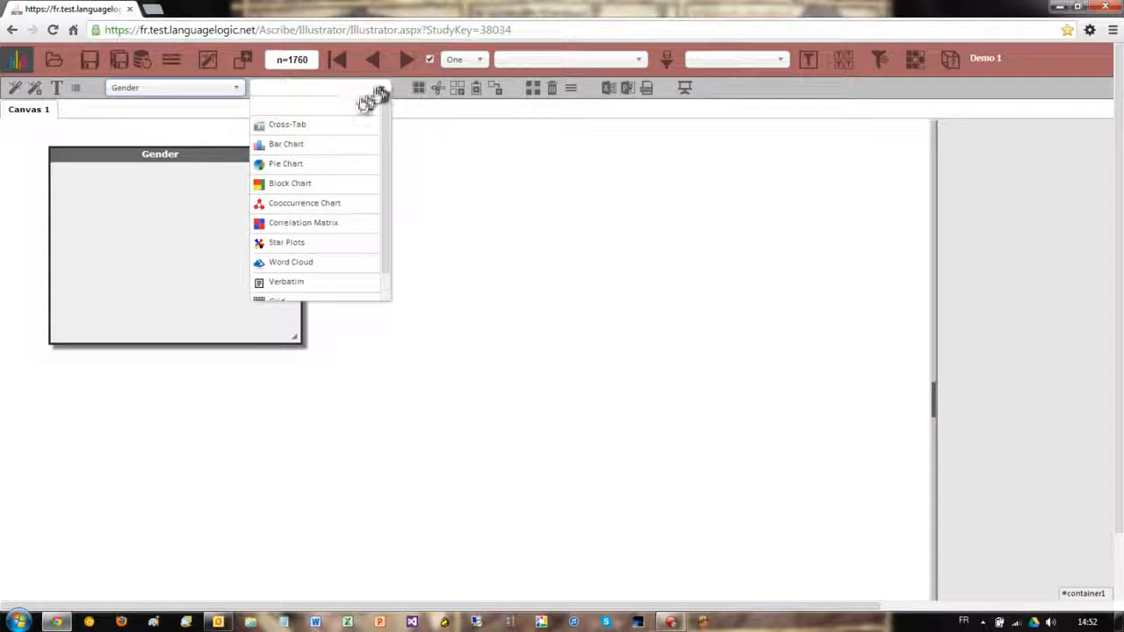
left_click(303, 146)
left_click_drag(224, 156, 213, 144)
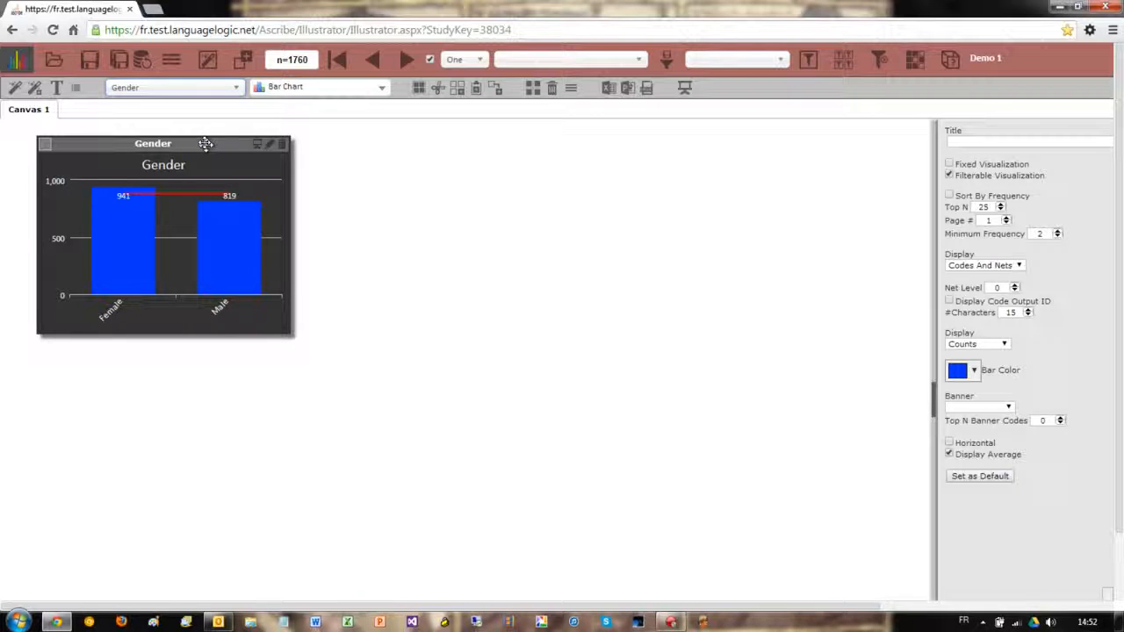
- Duplicate the Gender bar chart beside the original and change the copy to a pie chart of name_choice
left_click_drag(205, 144, 466, 144)
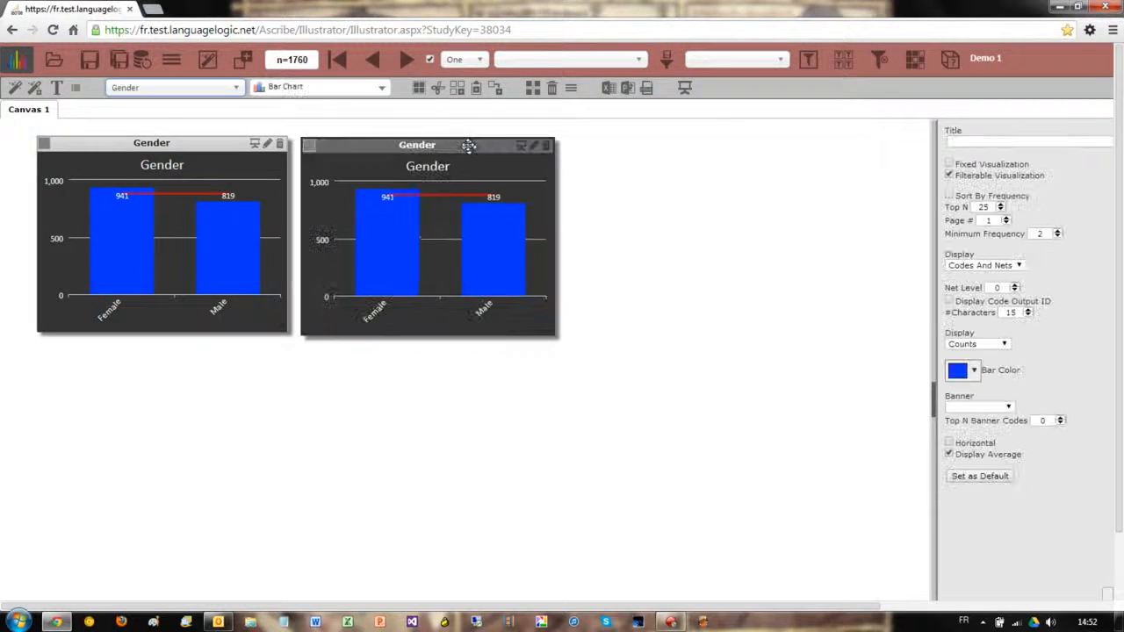
left_click(238, 88)
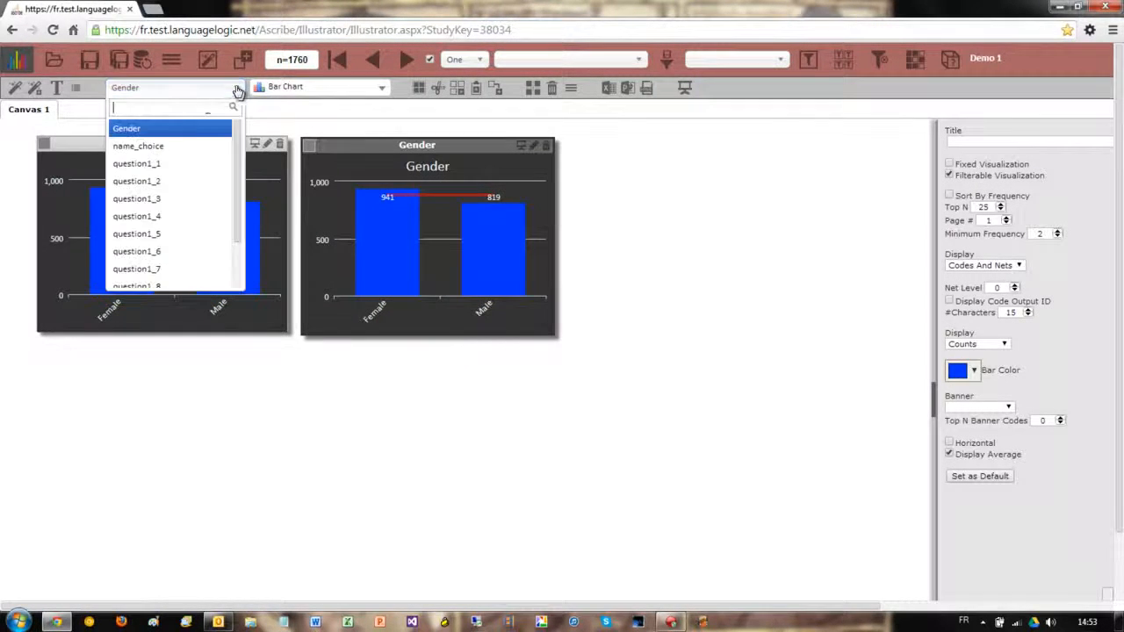
left_click(182, 143)
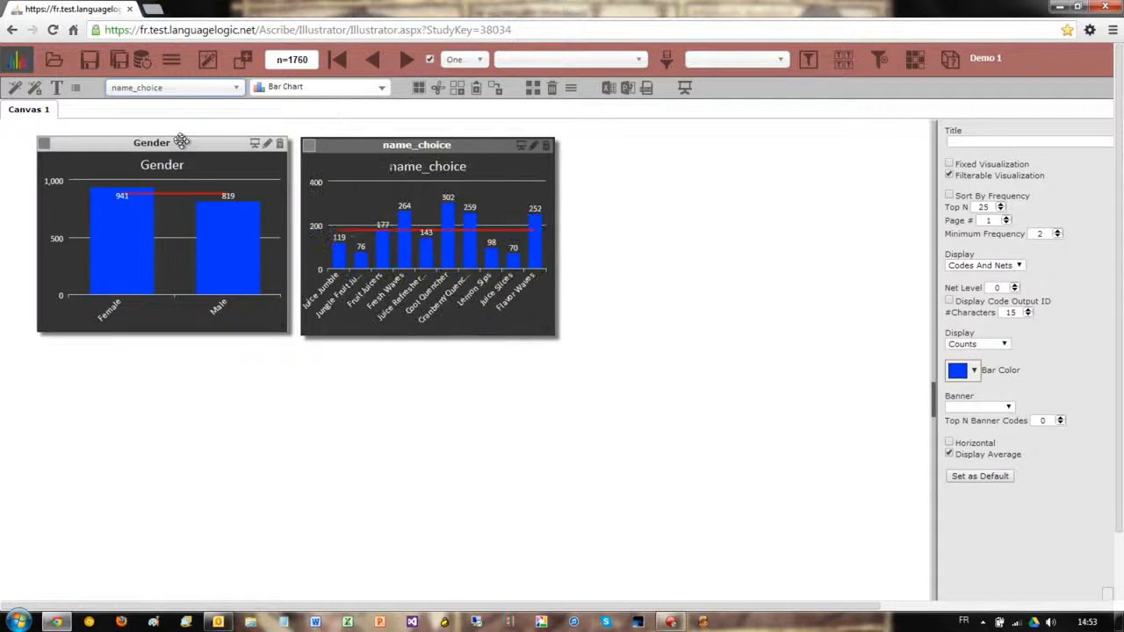
left_click(381, 89)
left_click(303, 162)
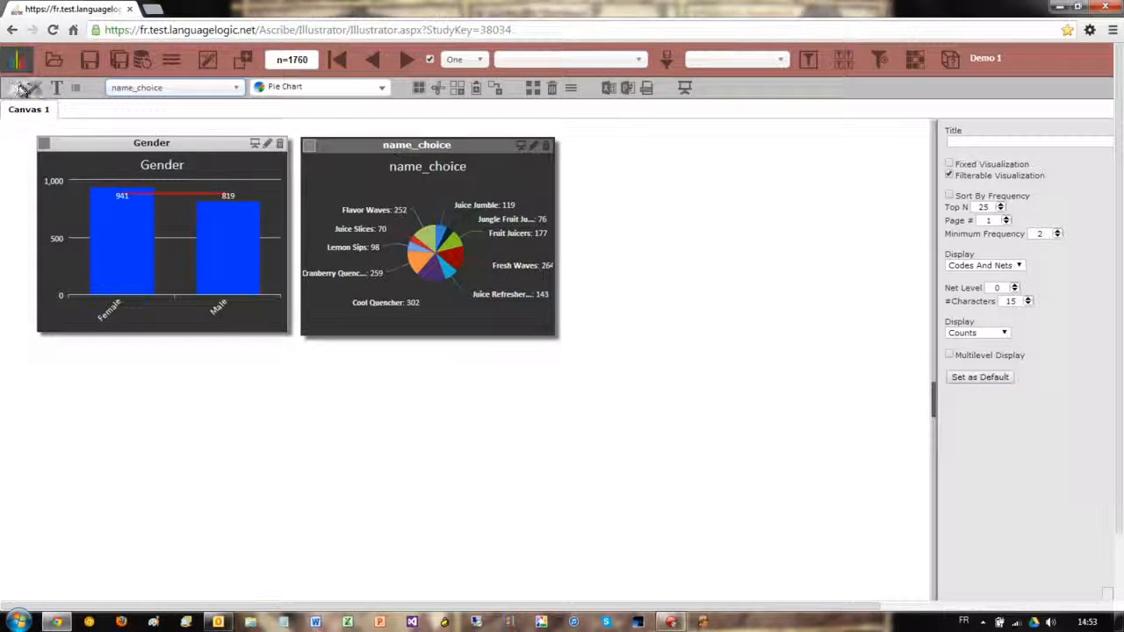
- Add a new container below the two charts and enlarge it to span slightly more than their combined width
left_click(17, 88)
left_click_drag(83, 130, 115, 350)
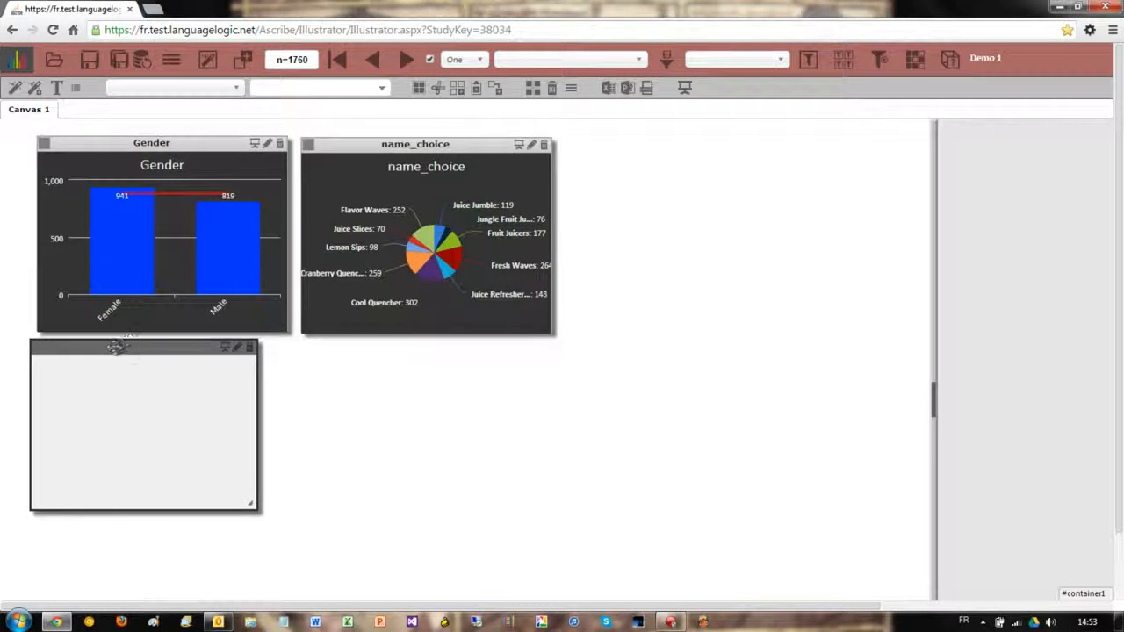
left_click_drag(249, 502, 636, 581)
- Show question1_1 as a cross-tab in the wide container, with Gender as the banner
left_click(234, 88)
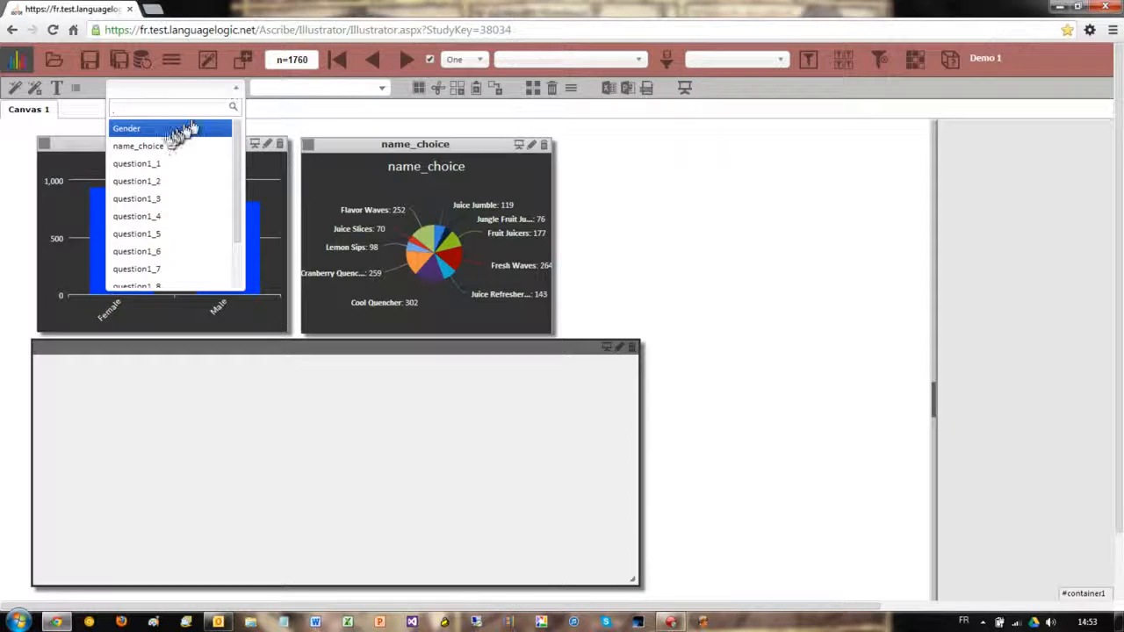
left_click(150, 166)
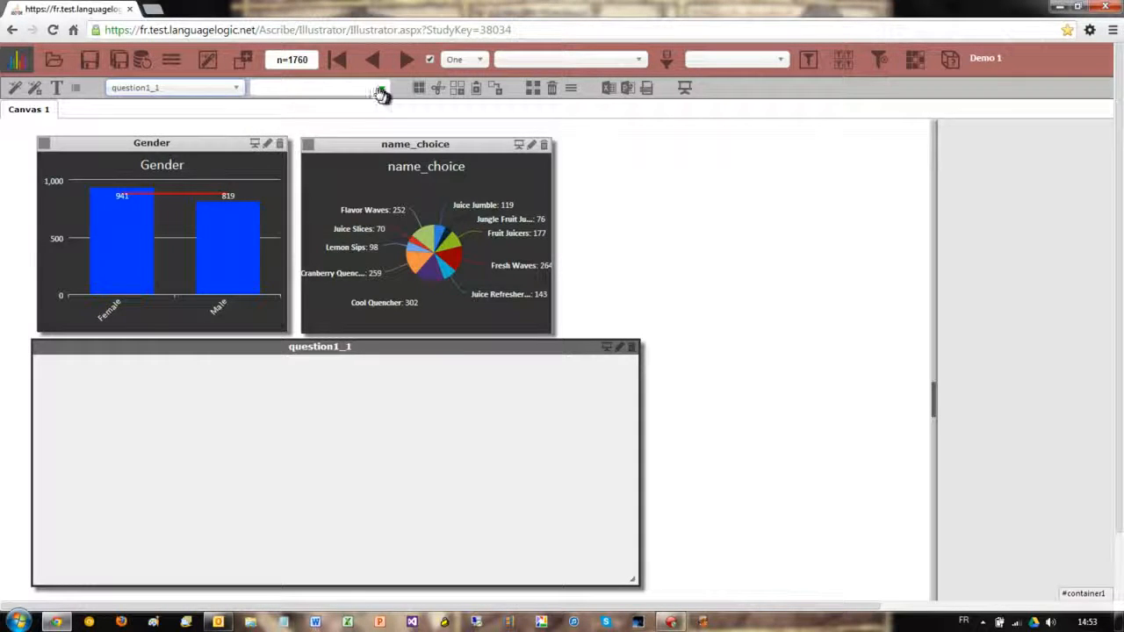
left_click(380, 91)
left_click(294, 126)
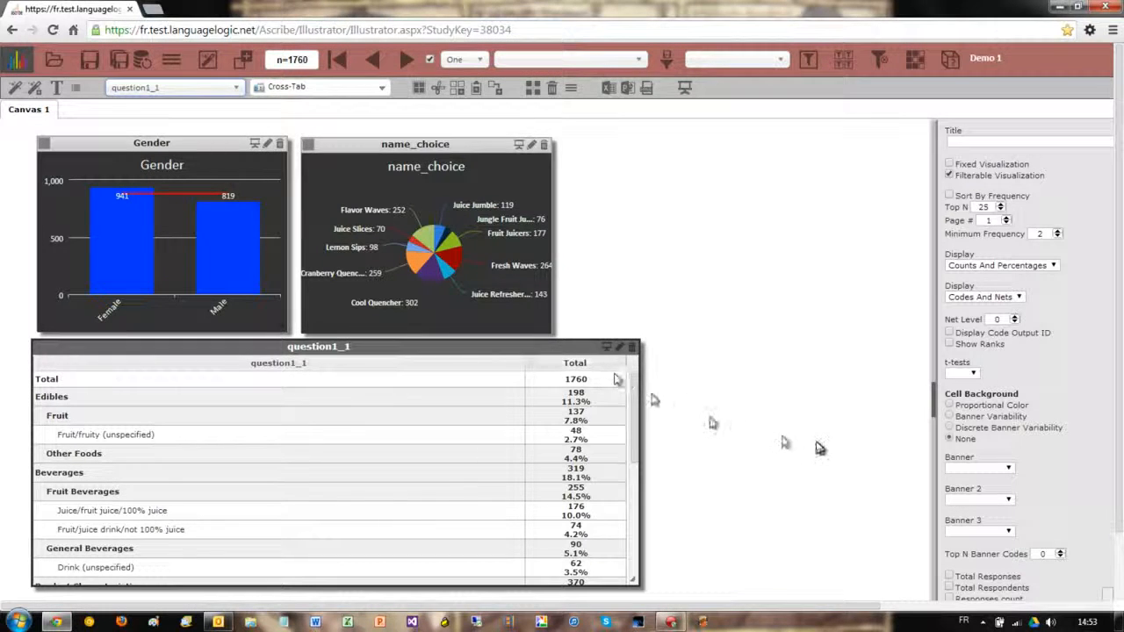
left_click(1008, 473)
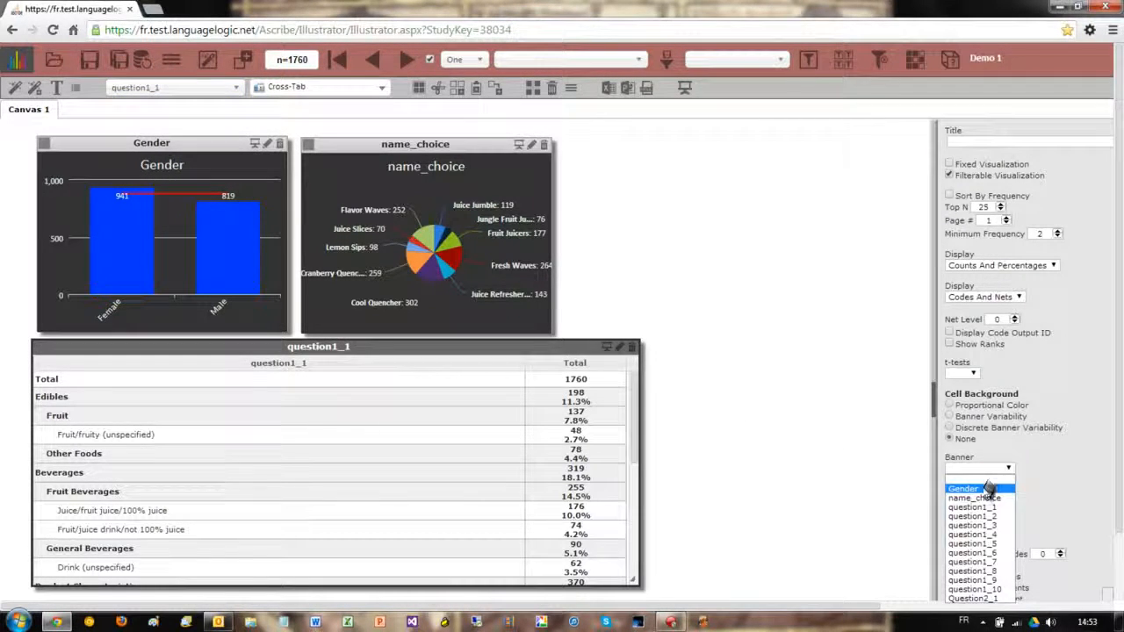
left_click(985, 489)
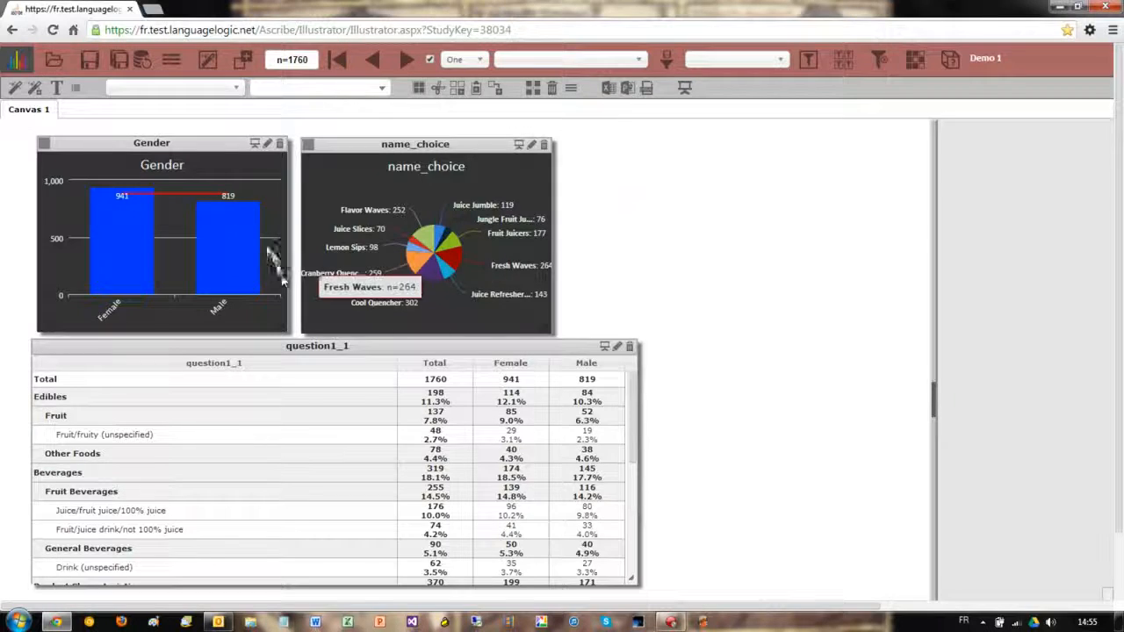
- Filter all the visualizations to male respondents using the Male bar of the Gender chart
mouse_move(427, 243)
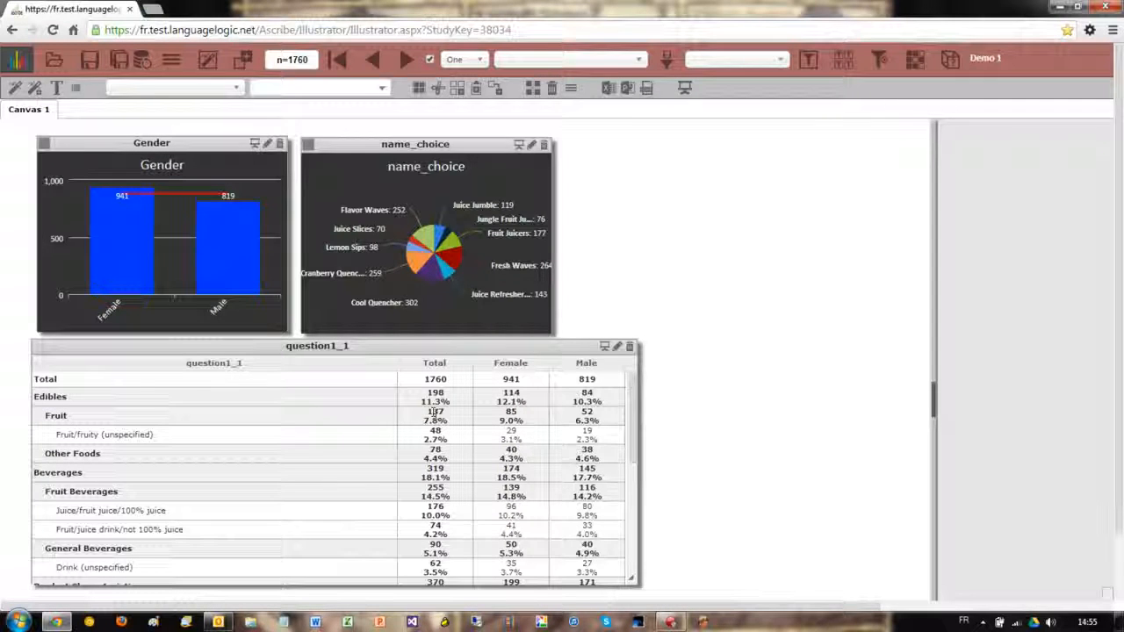
mouse_move(243, 258)
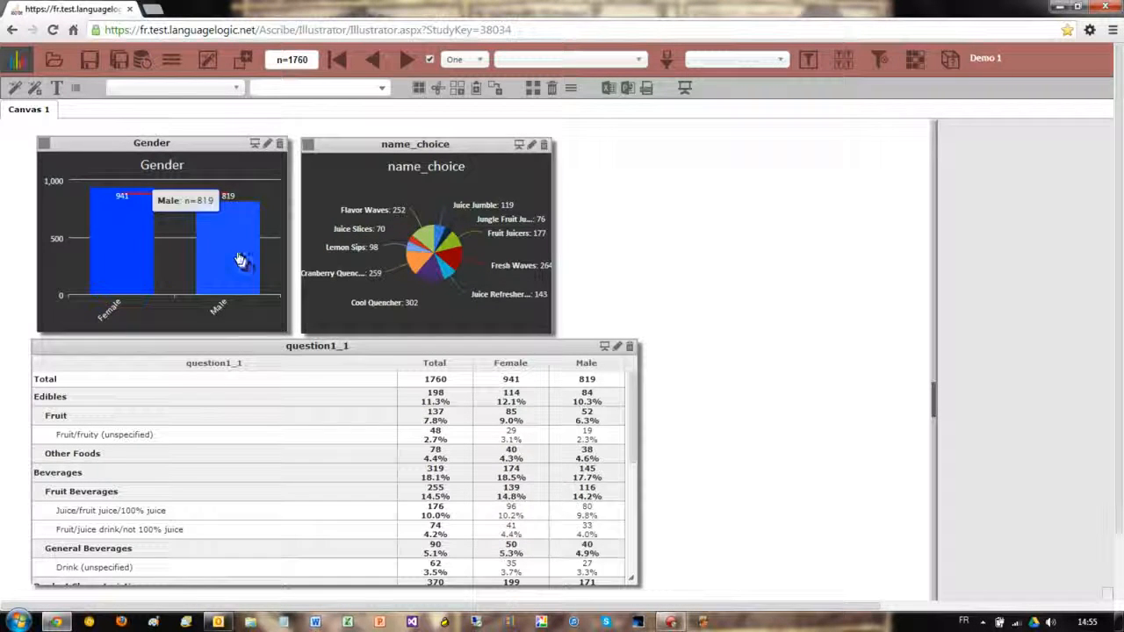
left_click(238, 255)
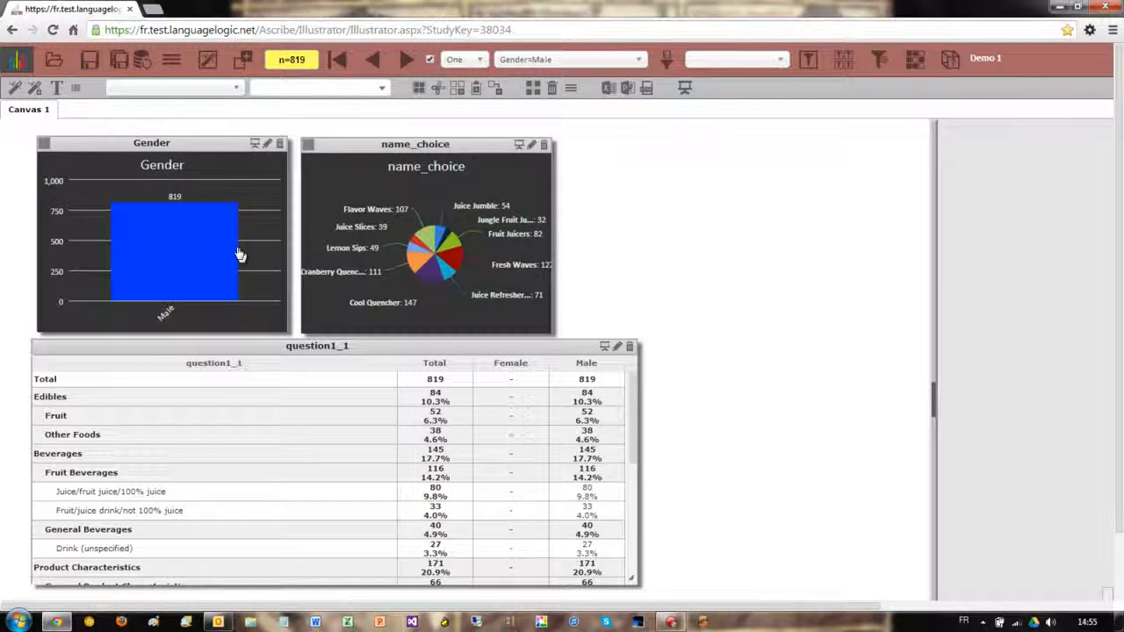
mouse_move(239, 254)
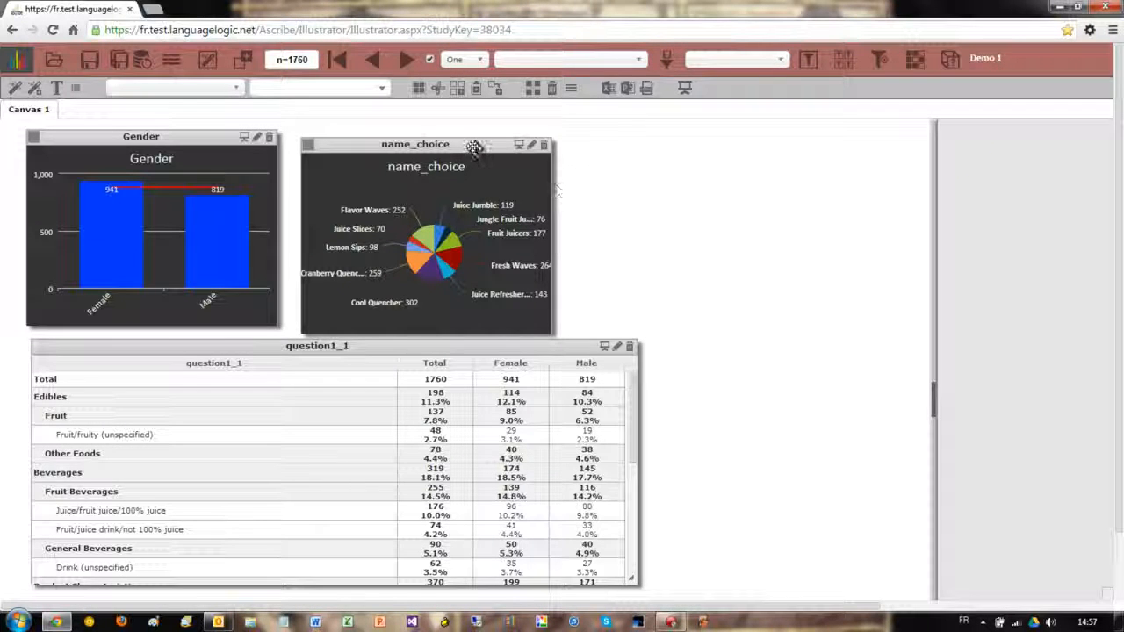
- Line up the name_choice pie chart with the Gender chart and tile all visualizations at the pie chart's size
mouse_move(472, 145)
left_mouse_down()
mouse_move(481, 137)
mouse_move(468, 137)
left_mouse_up()
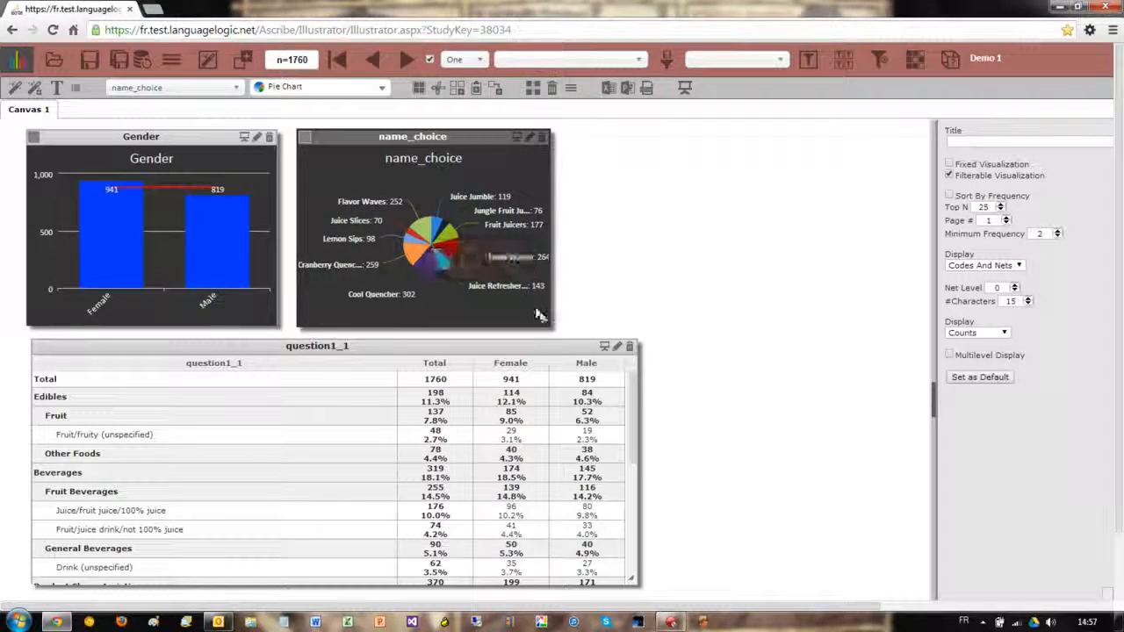
left_click(532, 91)
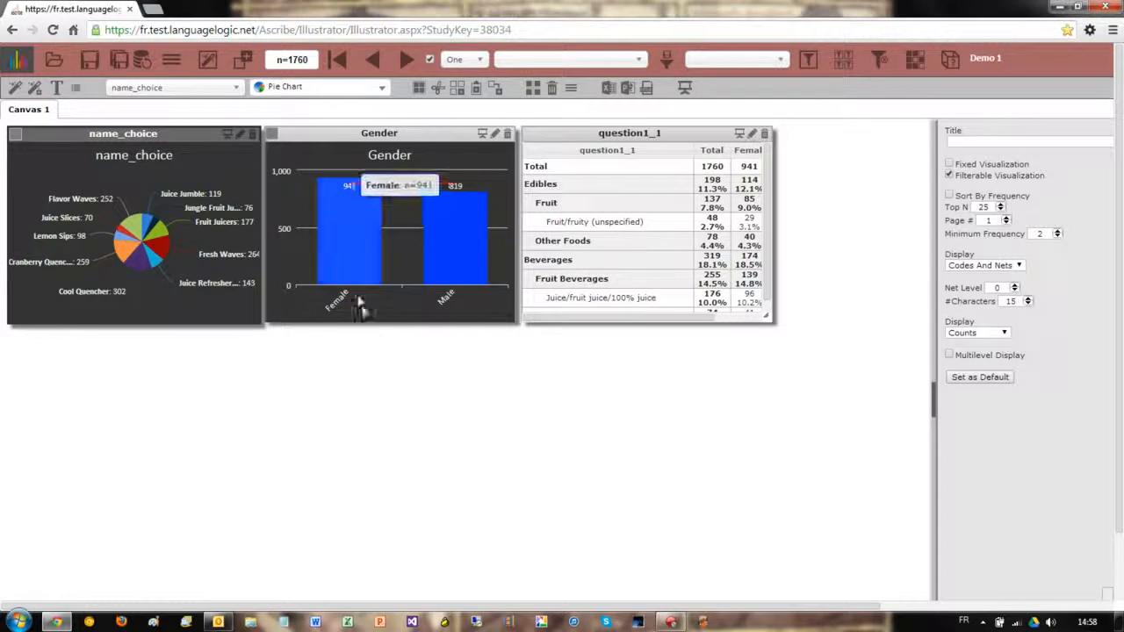
left_click(376, 376)
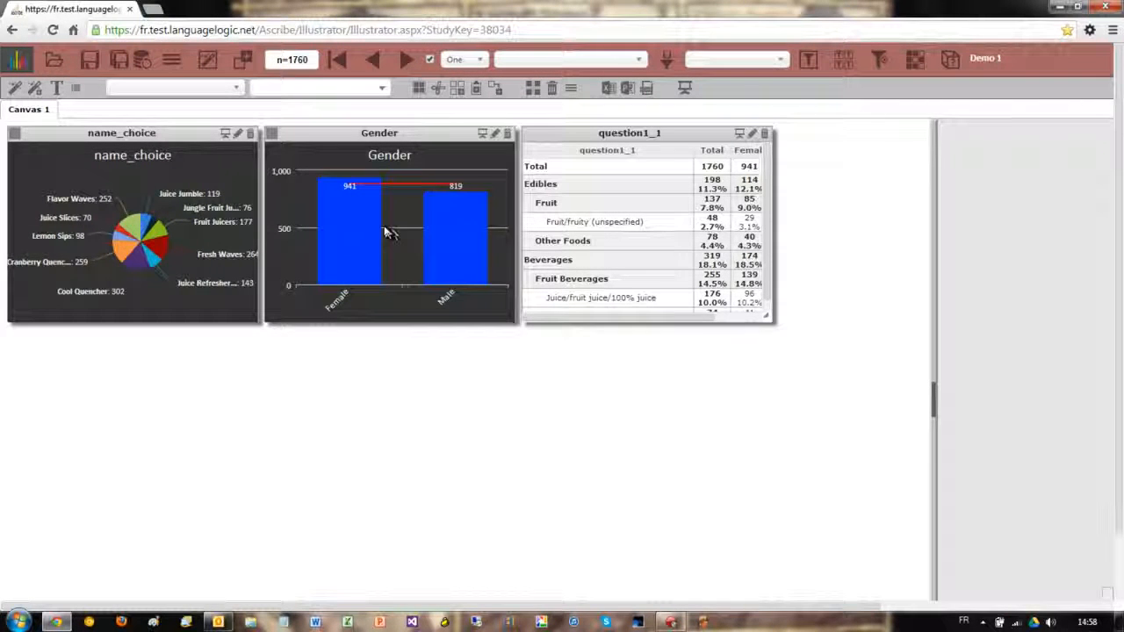
- Shrink the name_choice pie chart and re-tile the visualizations to its size, and repeat with the chart enlarged to most of the canvas
mouse_move(382, 248)
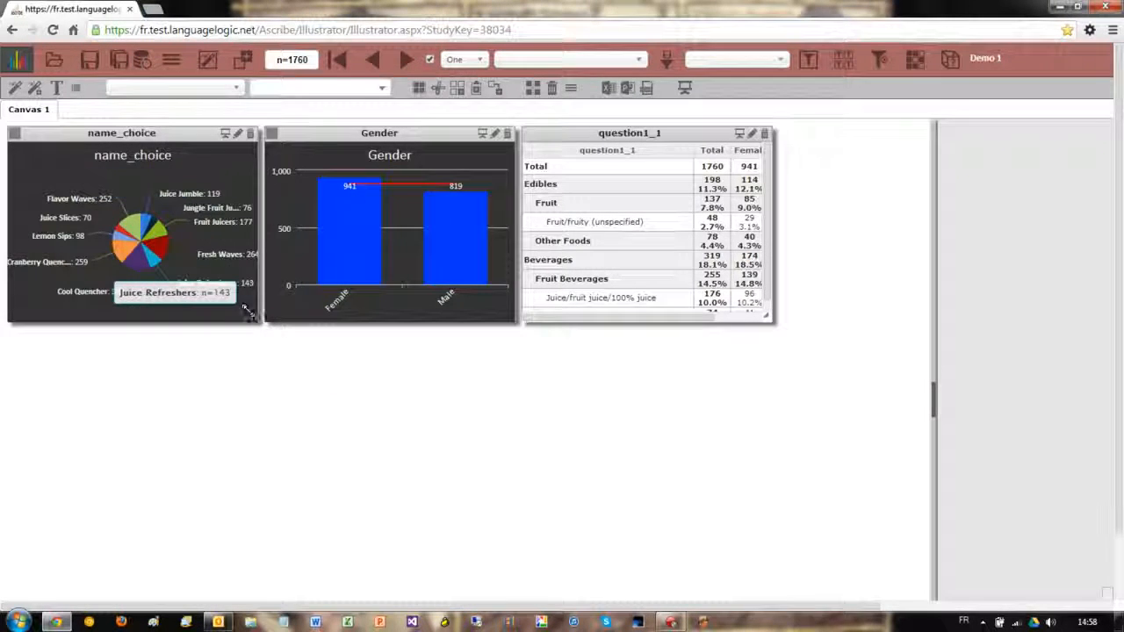
left_click_drag(252, 315, 128, 230)
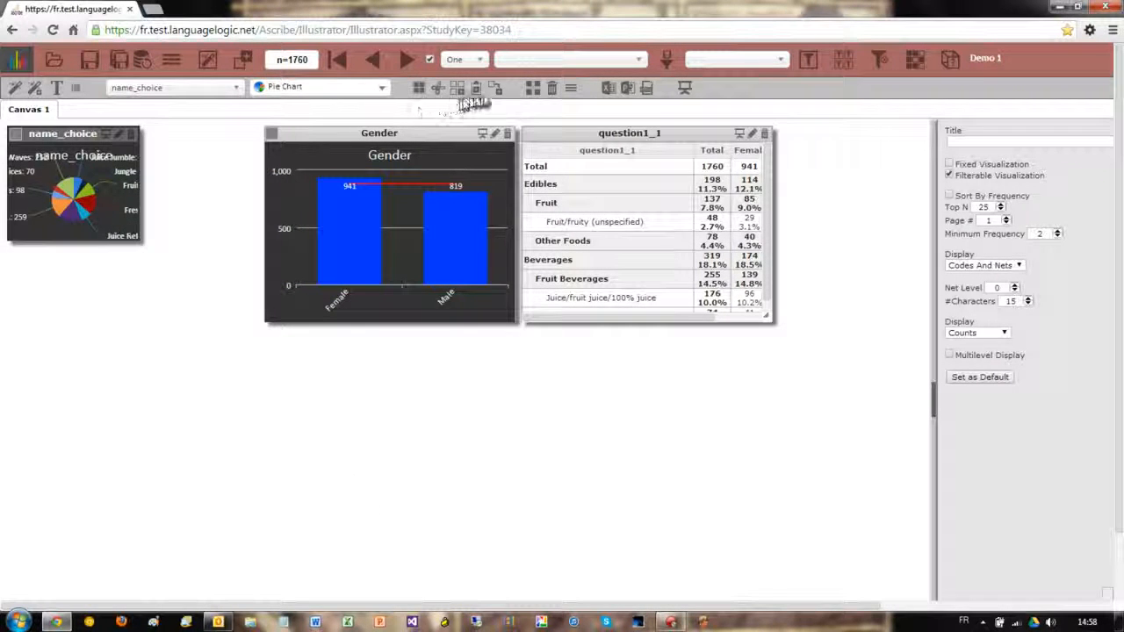
left_click(533, 88)
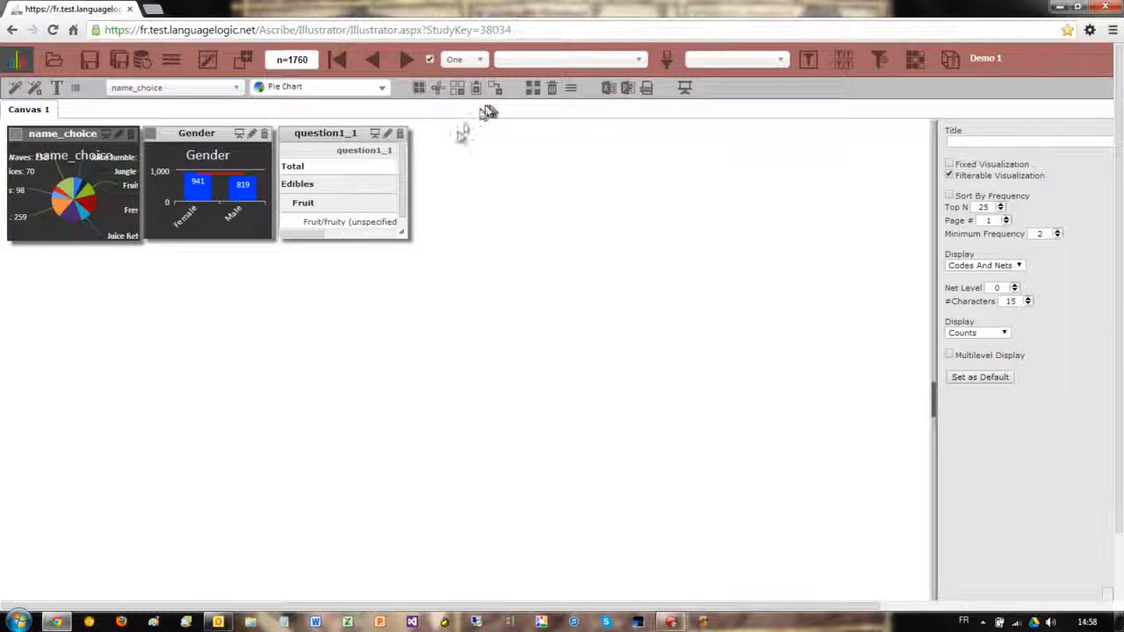
left_click_drag(133, 234, 736, 523)
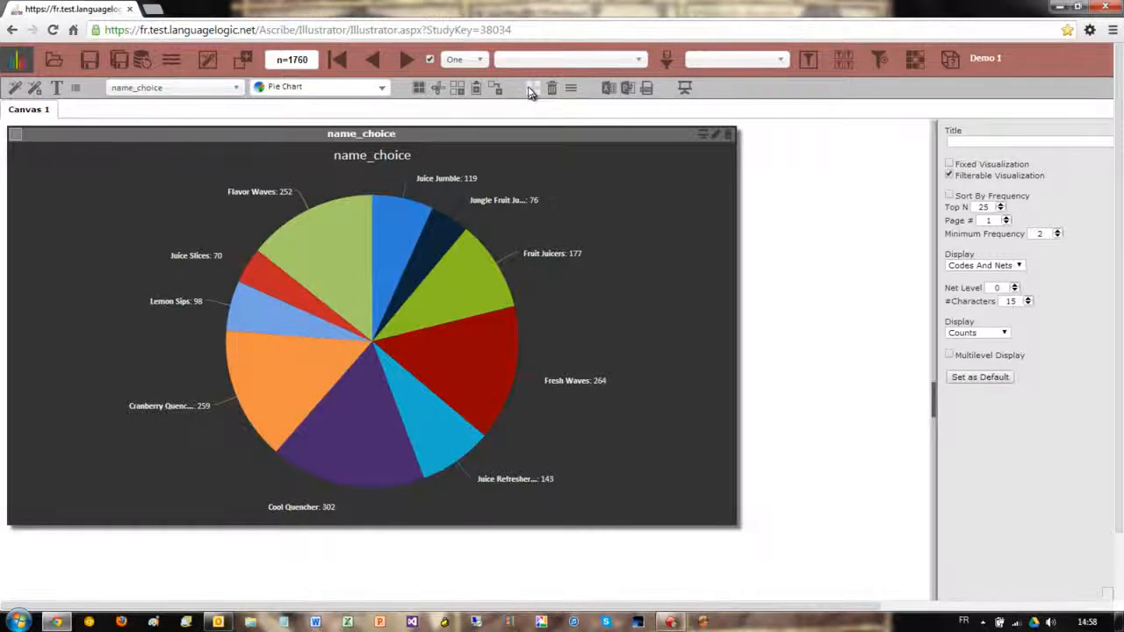
left_click(532, 87)
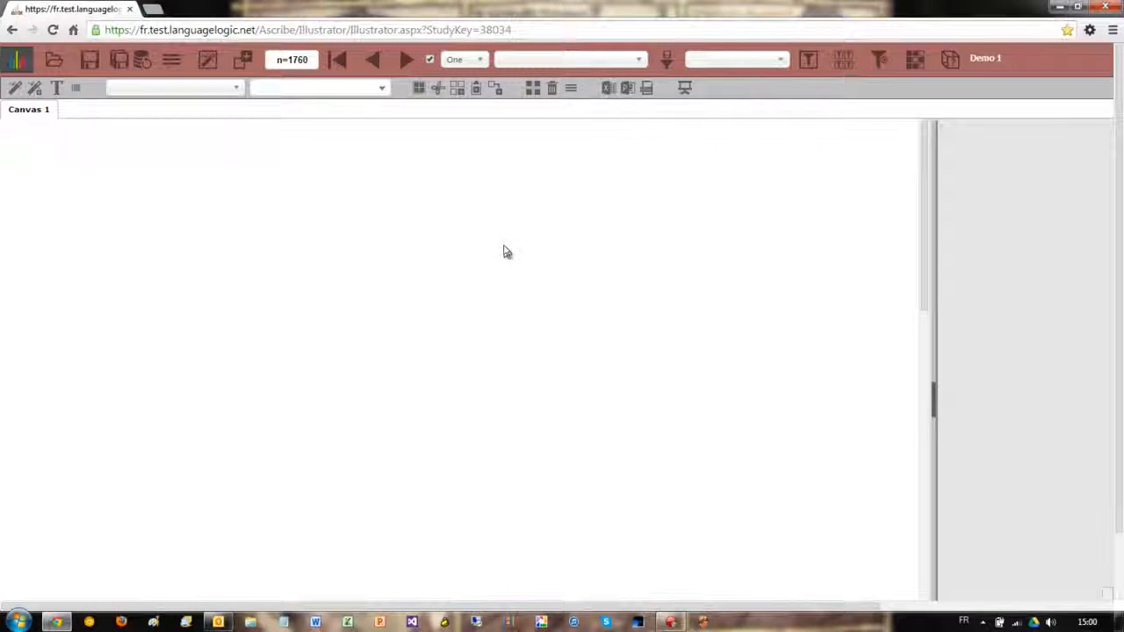
- Add a new container near the empty canvas's upper-left corner and enlarge it to fill most of the canvas
left_click(16, 89)
left_click_drag(70, 123, 102, 139)
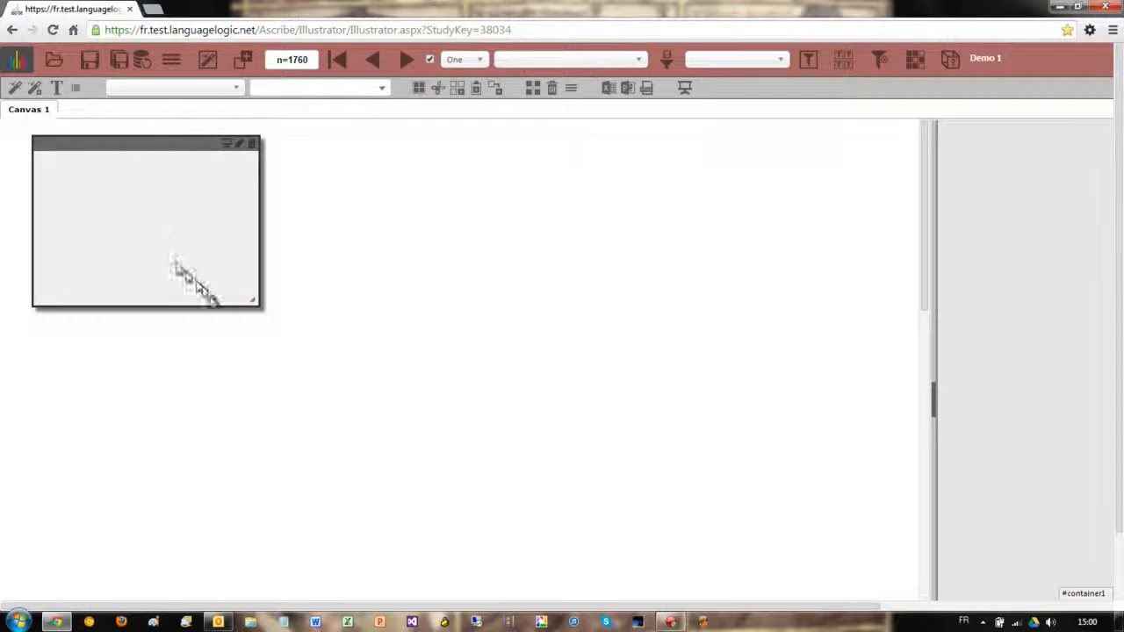
left_click_drag(258, 304, 641, 523)
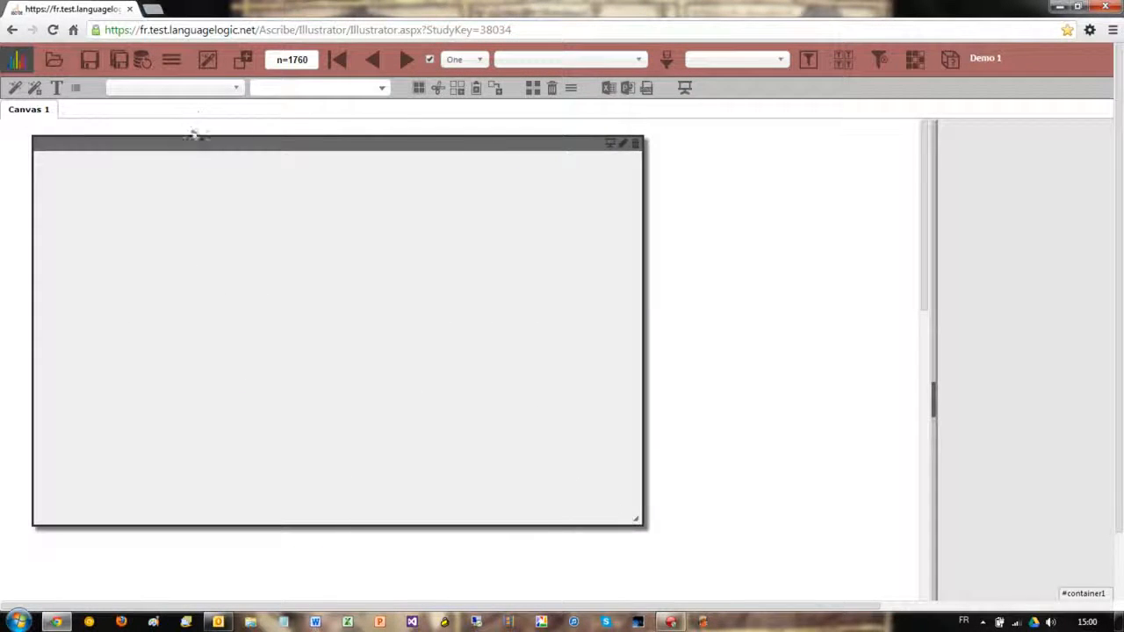
- Assign question1_1 to the large container and display it as a cross-tab
left_click(236, 92)
left_click(181, 162)
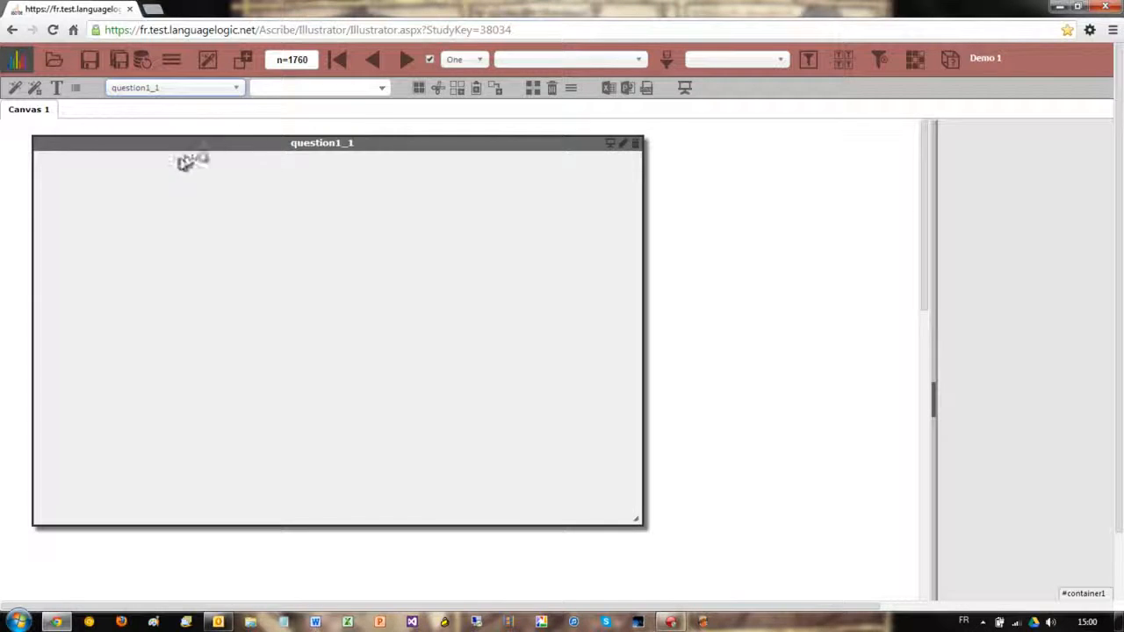
left_click(377, 91)
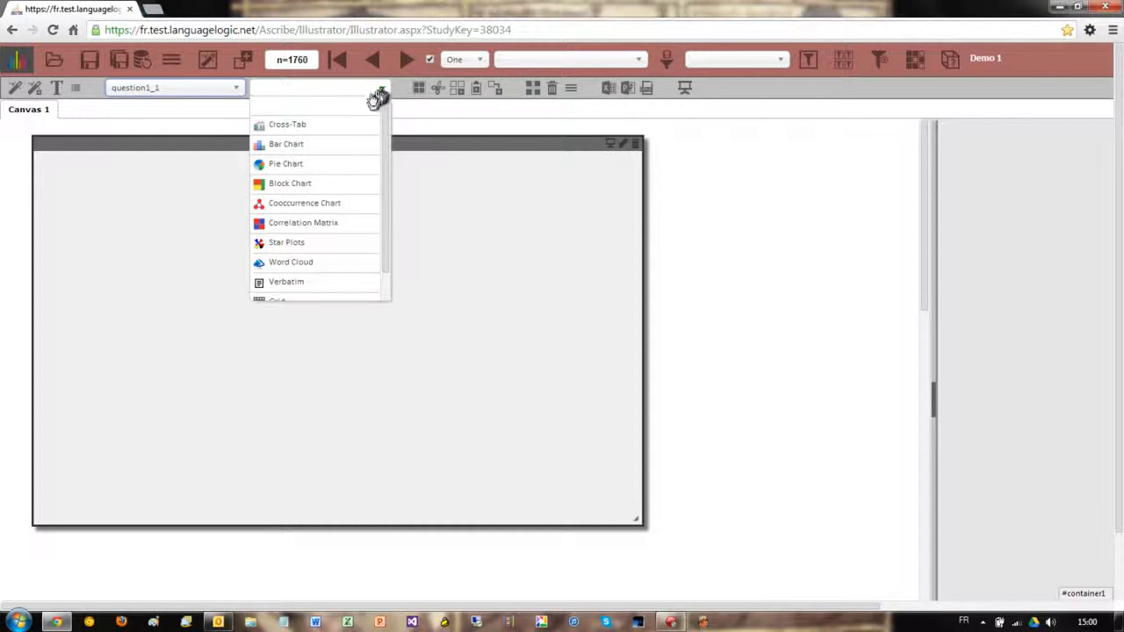
left_click(320, 125)
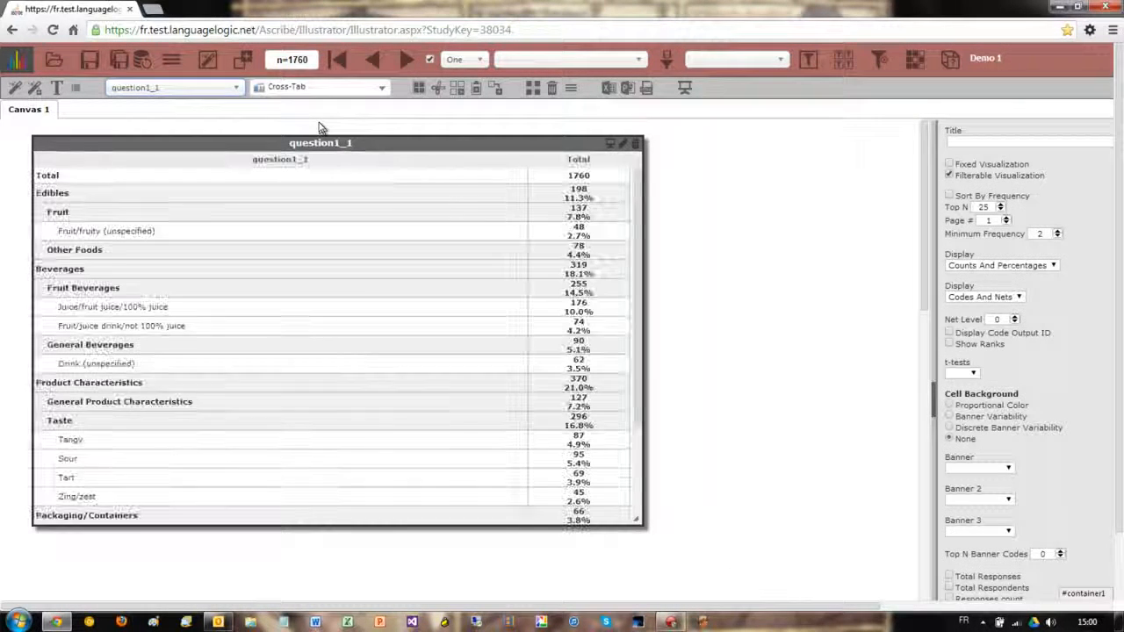
- Switch the question1_1 visualization to a bar chart and on to a pie chart
left_click(382, 91)
left_click(364, 144)
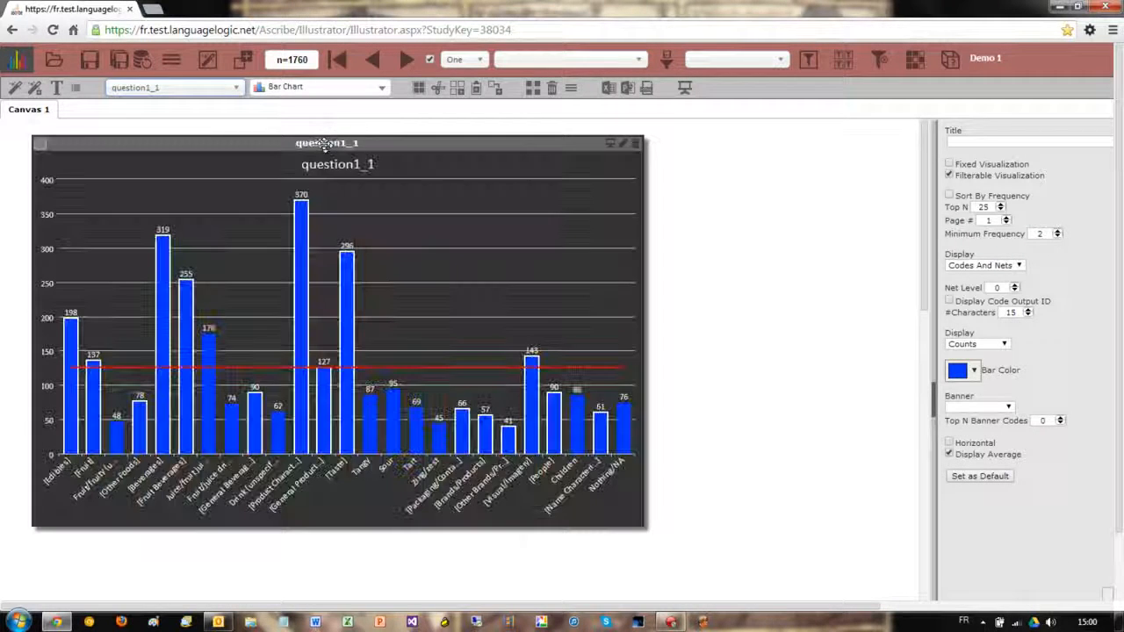
left_click(380, 89)
left_click(321, 164)
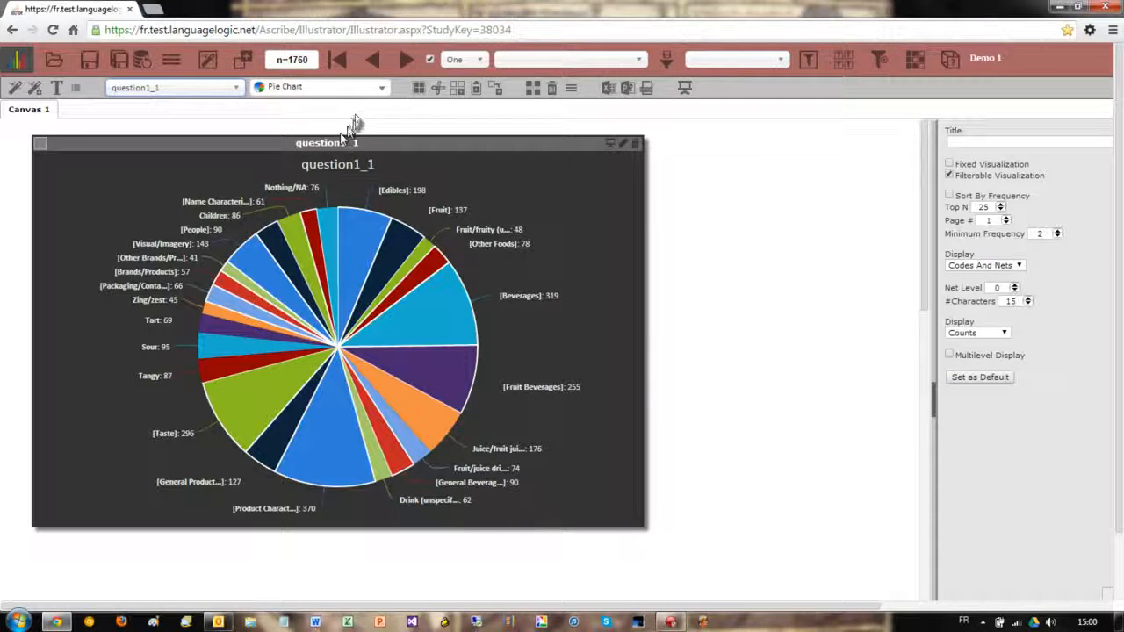
- Switch the question1_1 visualization to a block chart and on to a cooccurrence chart
left_click(380, 91)
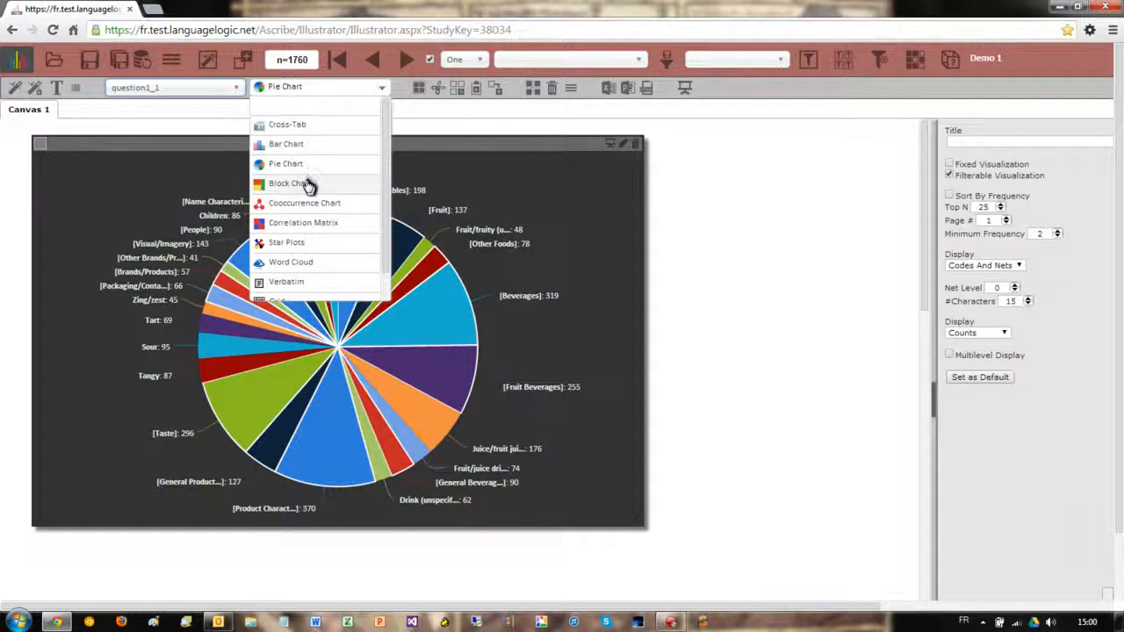
left_click(308, 184)
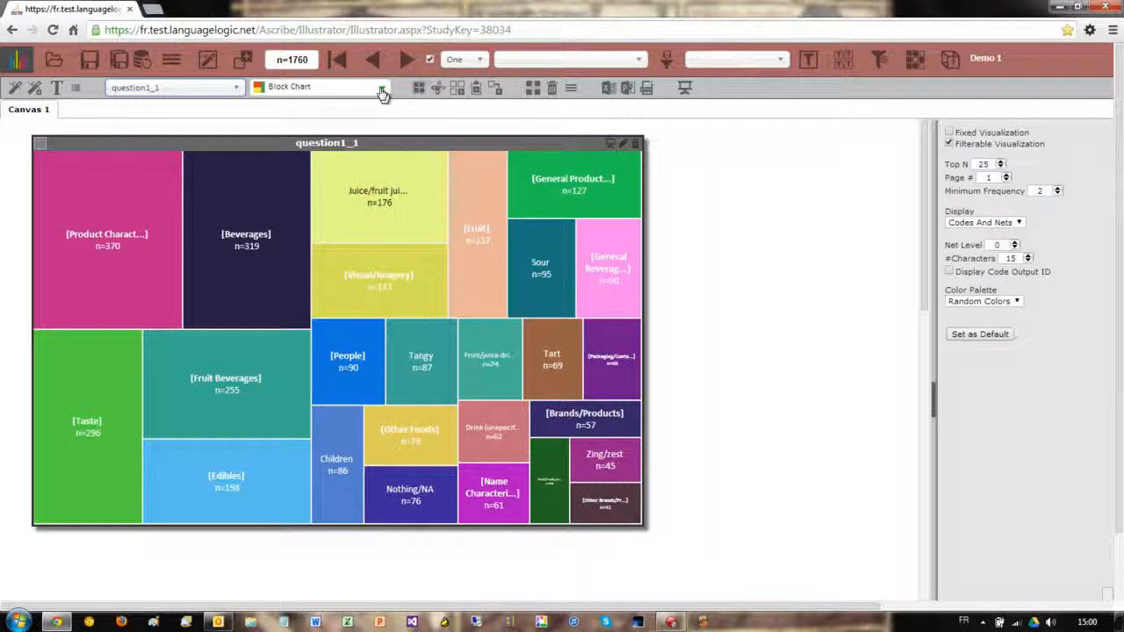
left_click(382, 91)
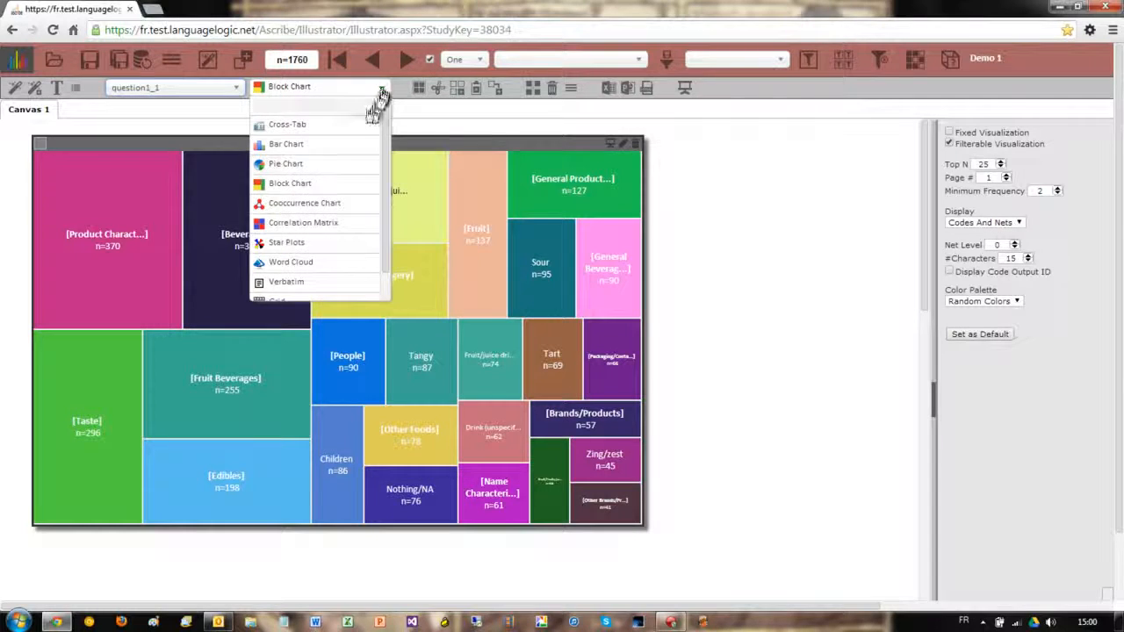
left_click(318, 201)
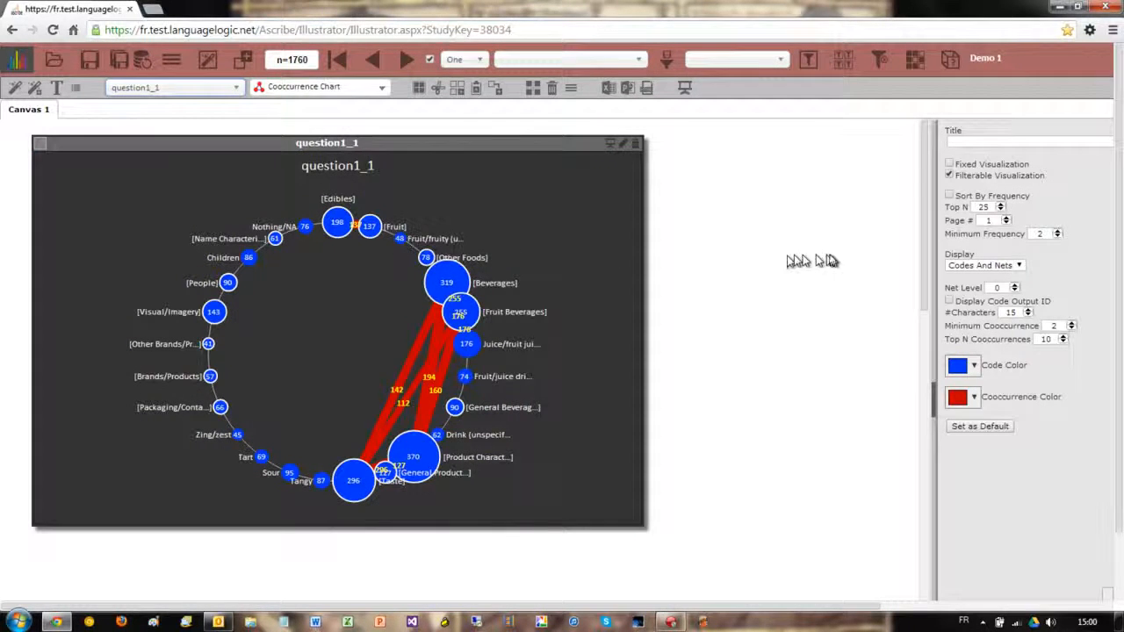
- Change the question1_1 visualization to a correlation matrix, followed by a word cloud
left_click(383, 90)
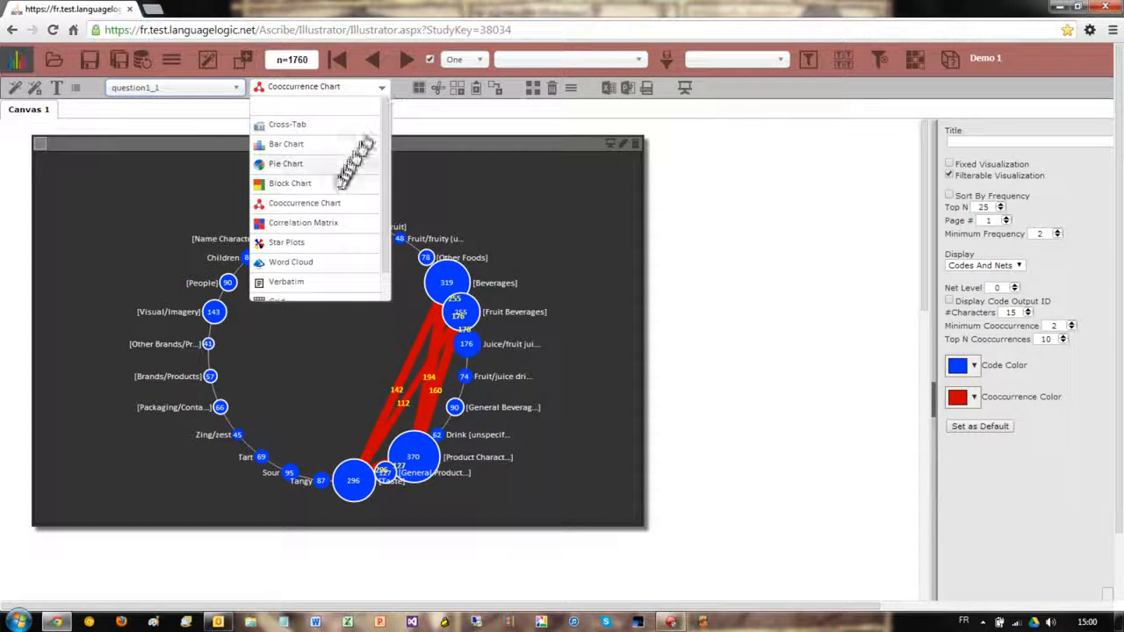
left_click(312, 223)
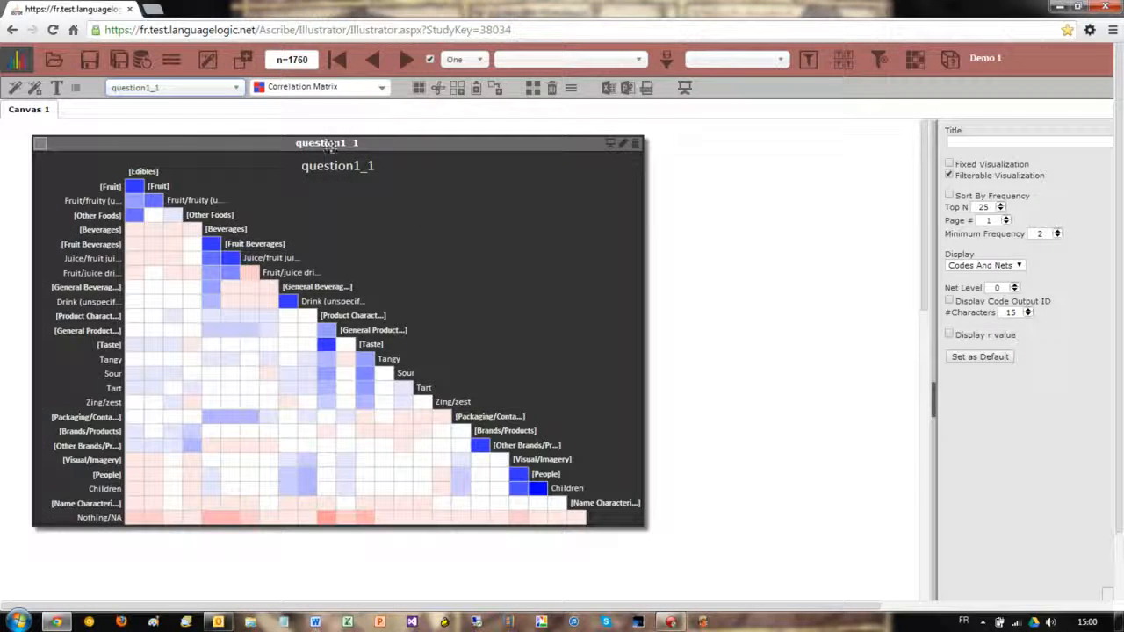
left_click(383, 89)
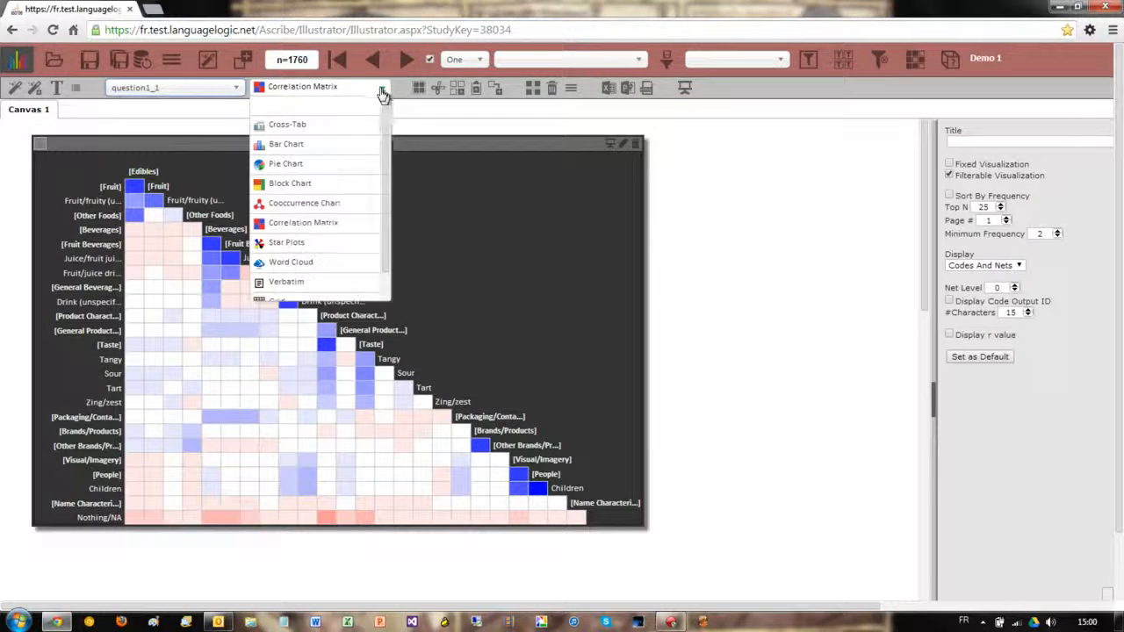
left_click(294, 263)
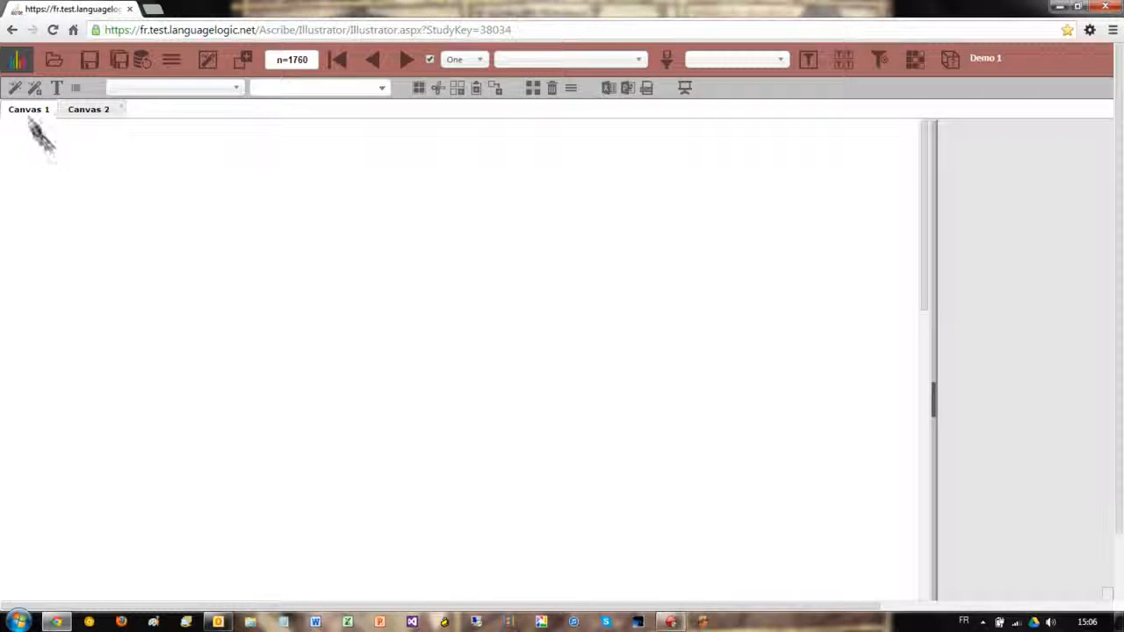
- Place a new empty container near the upper-left corner of Canvas 1
left_click(16, 91)
left_click_drag(37, 121, 91, 150)
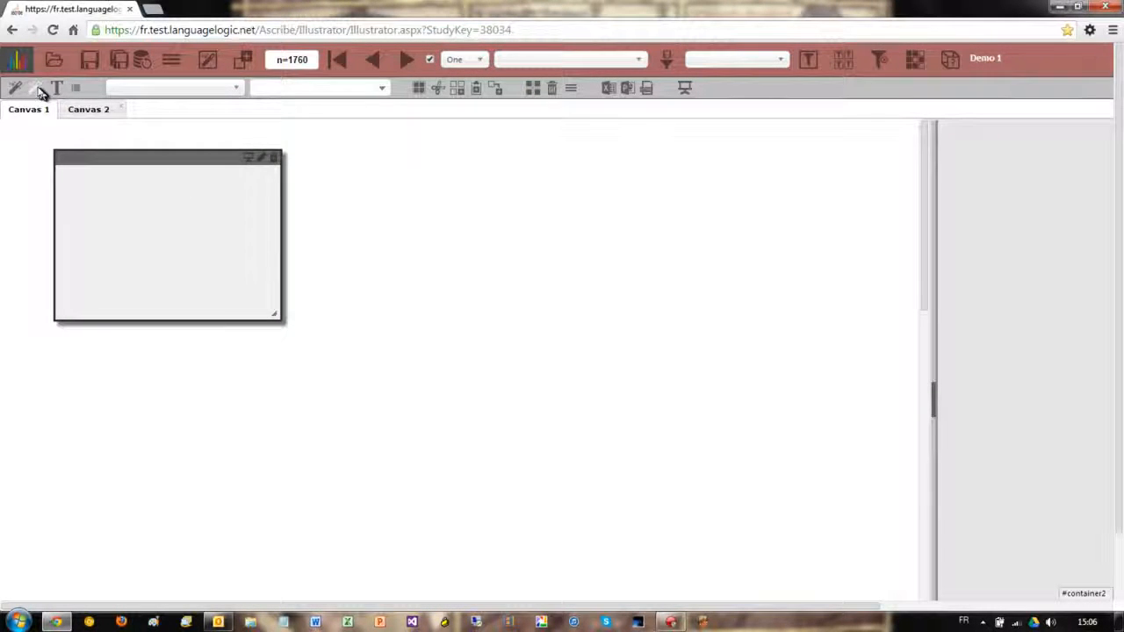
- Batch-create Word Cloud visualizations for all questions and look through the resulting canvas
left_click(36, 88)
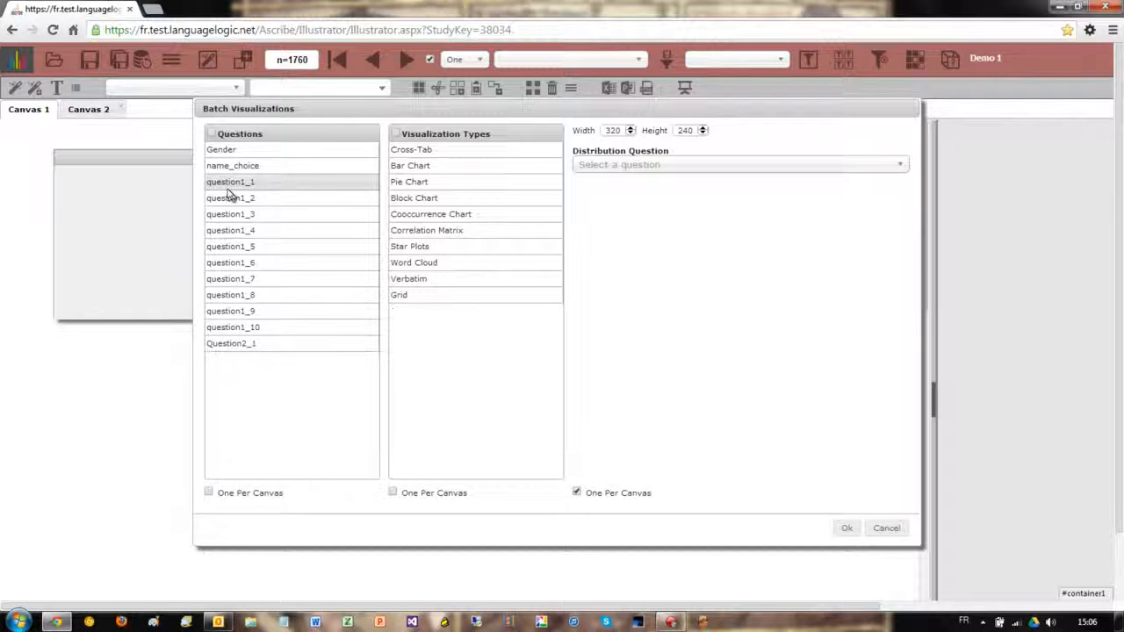
left_click(211, 135)
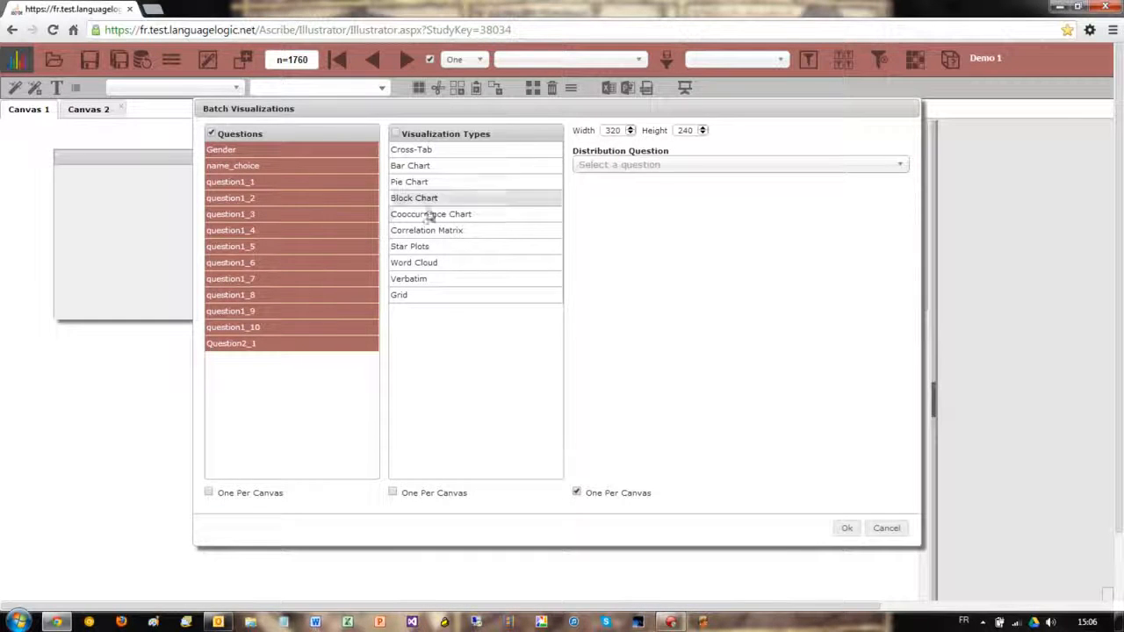
left_click(421, 262)
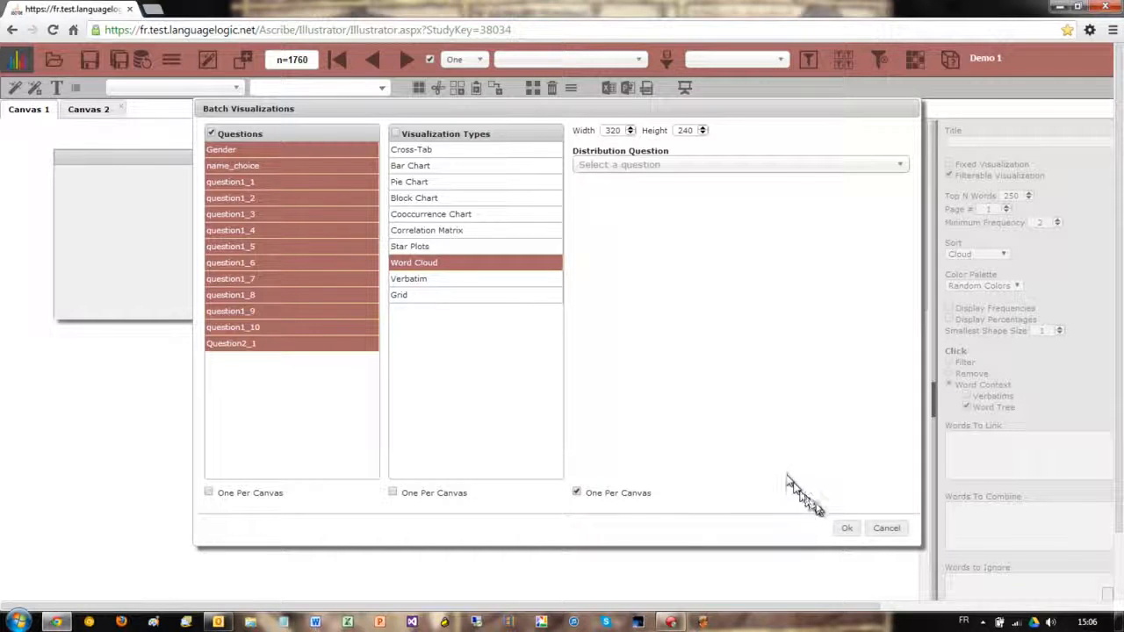
left_click(847, 529)
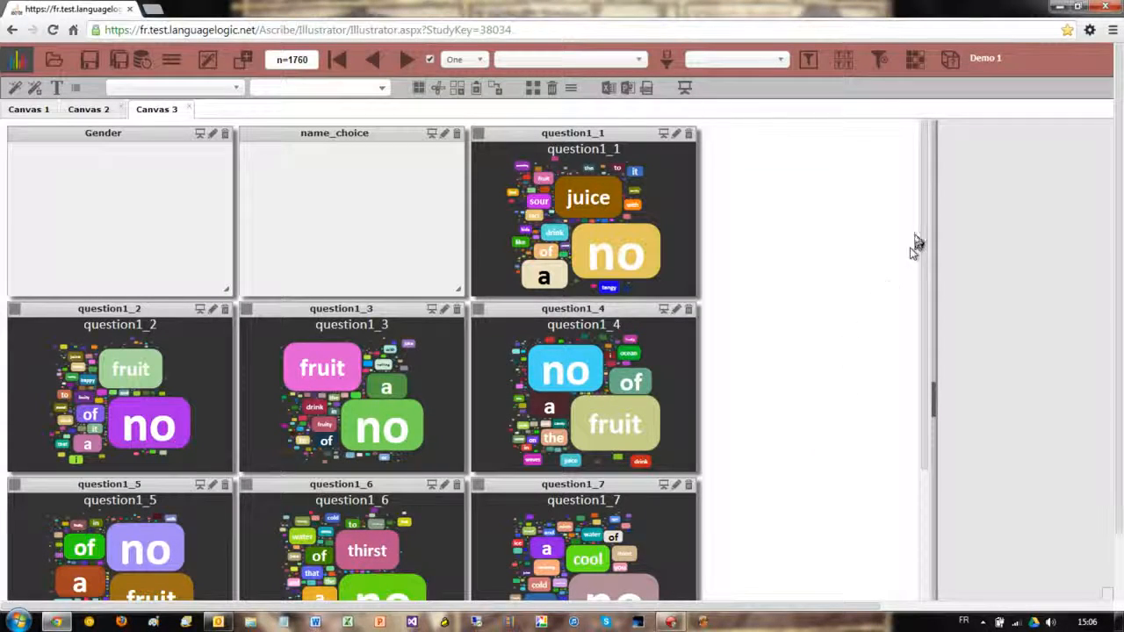
left_click_drag(919, 239, 924, 358)
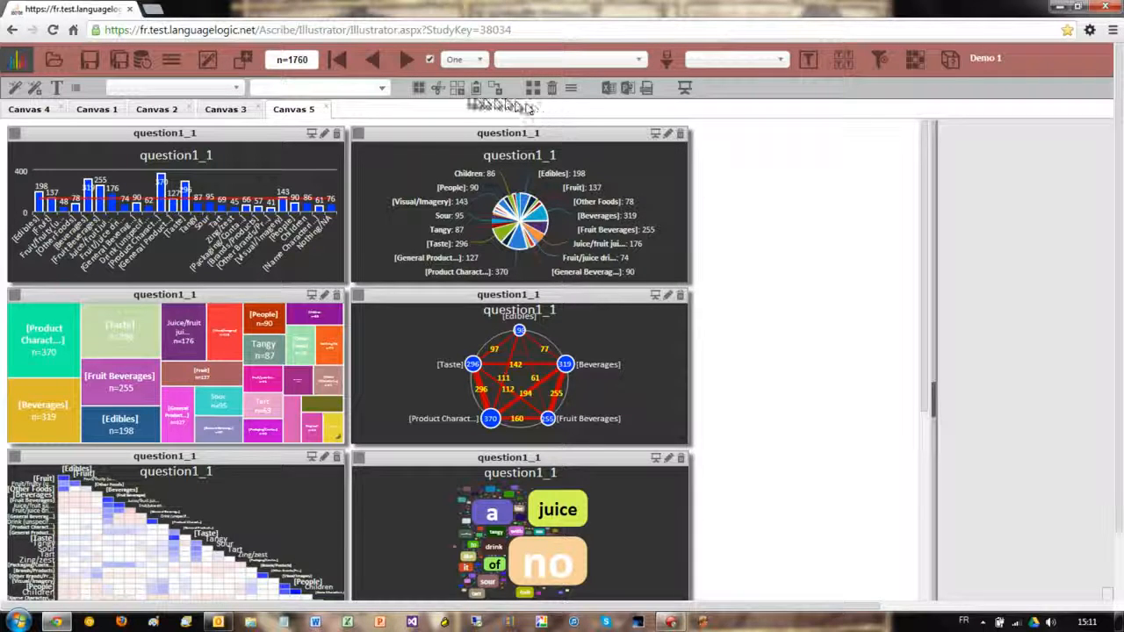
- Export all visualizations on Canvas 5 to PowerPoint and open the exported Illustrator Report (2) to look through its slides
left_click(418, 88)
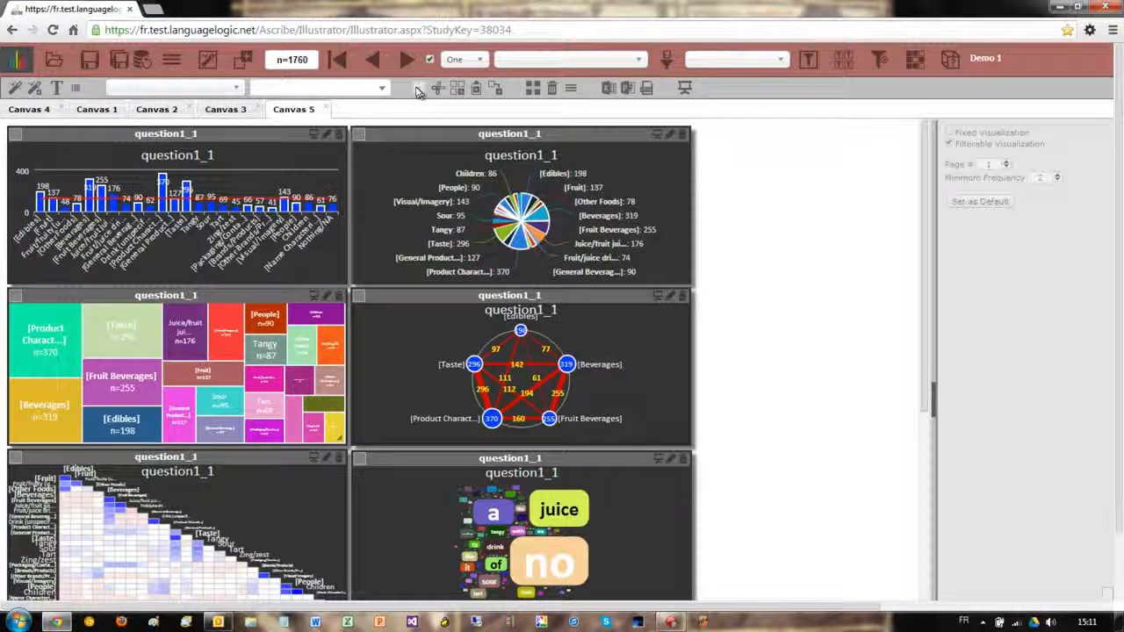
left_click(625, 90)
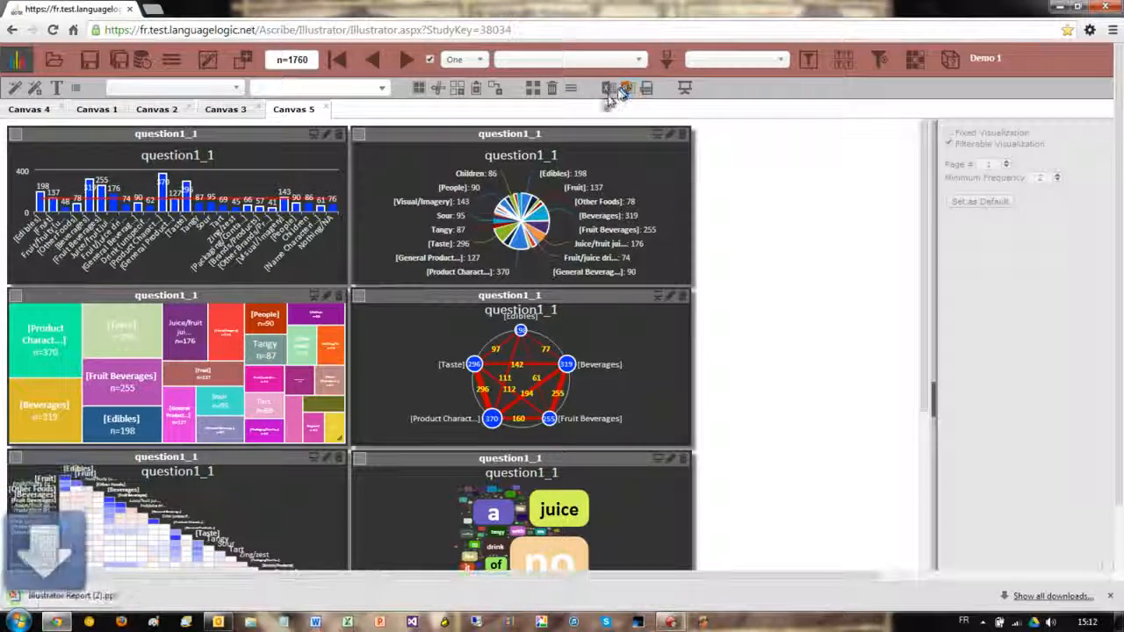
left_click(72, 595)
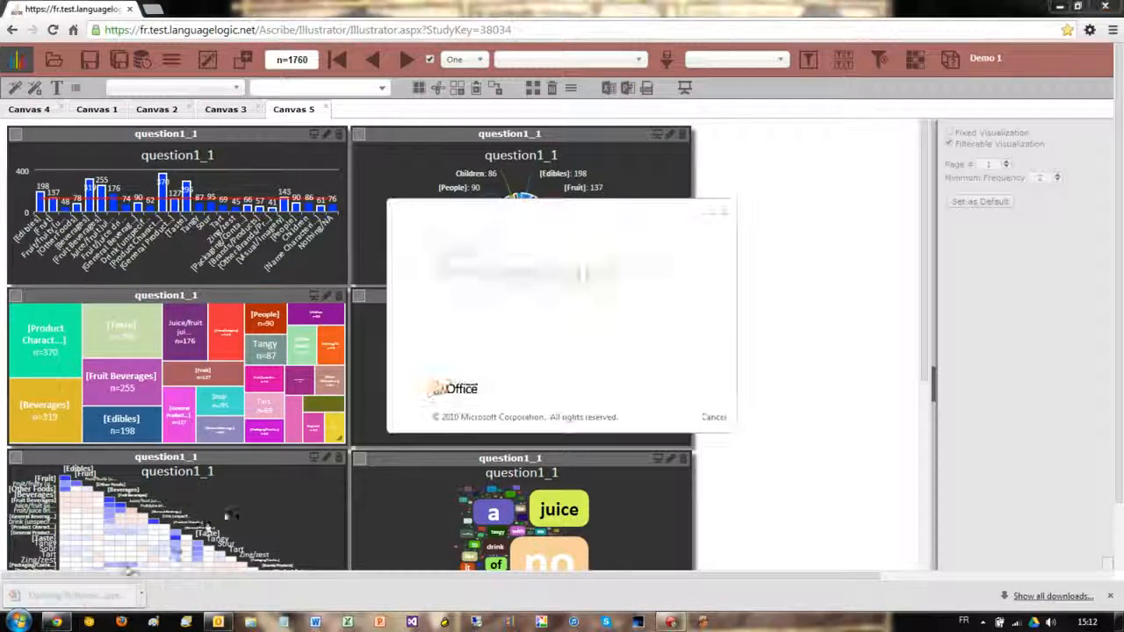
scroll(474, 346, "down", 5)
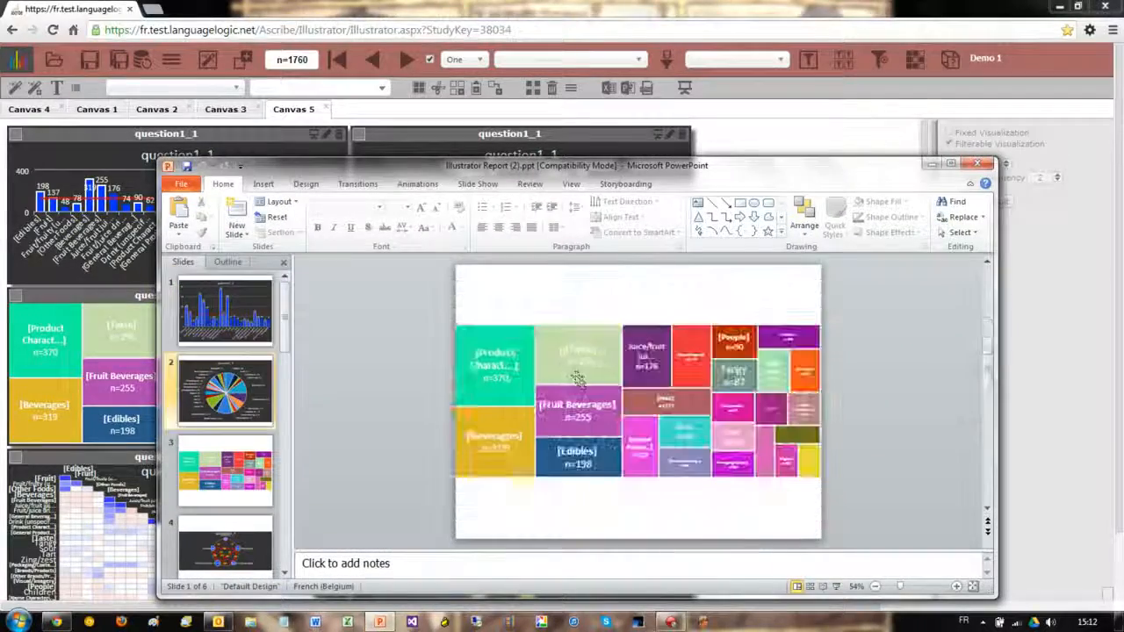